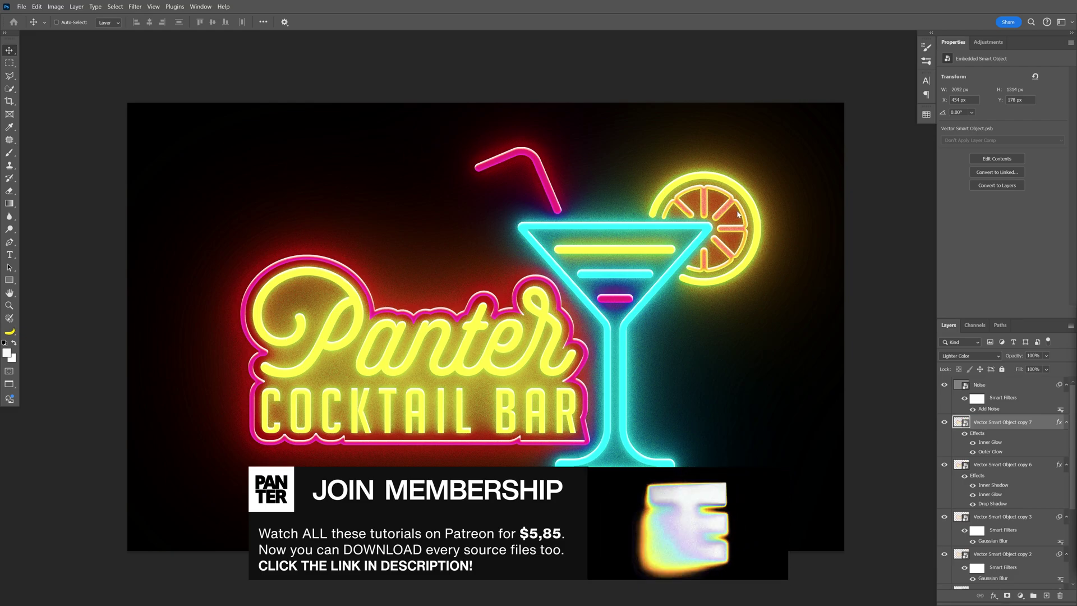
Open the Vector Smart Object copy 7 layer's contents as a separate .psb document, with document tabs visible
click(776, 311)
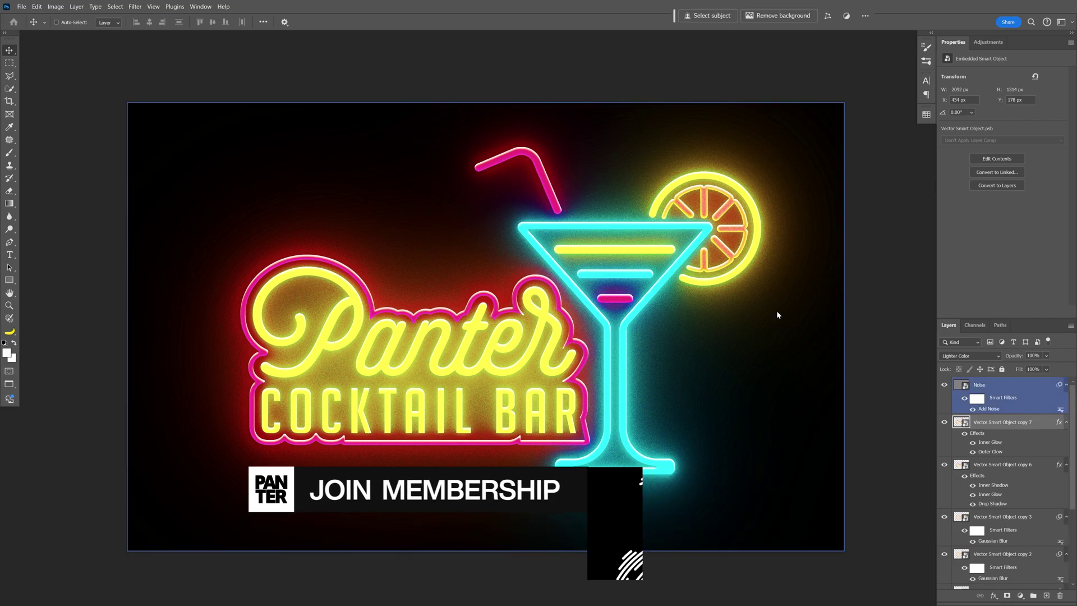
click(1004, 445)
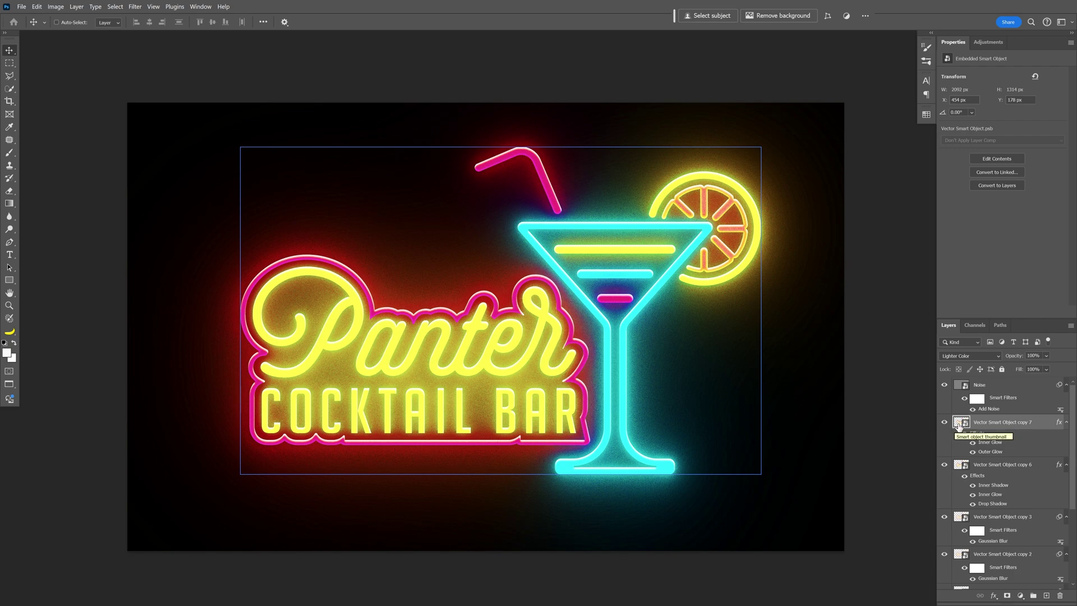
double_click(960, 424)
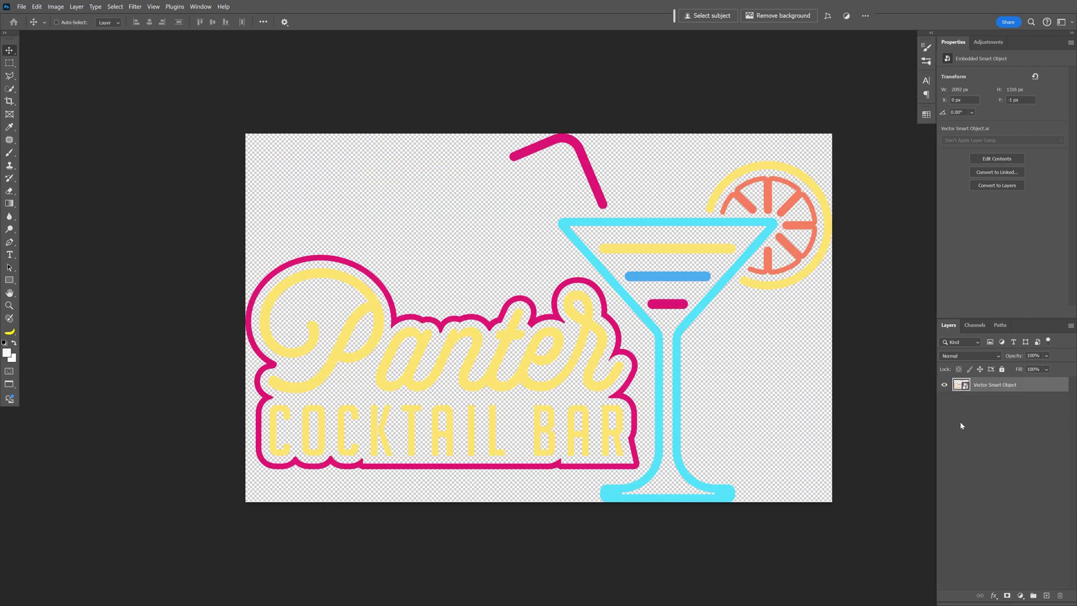
key(shift+f)
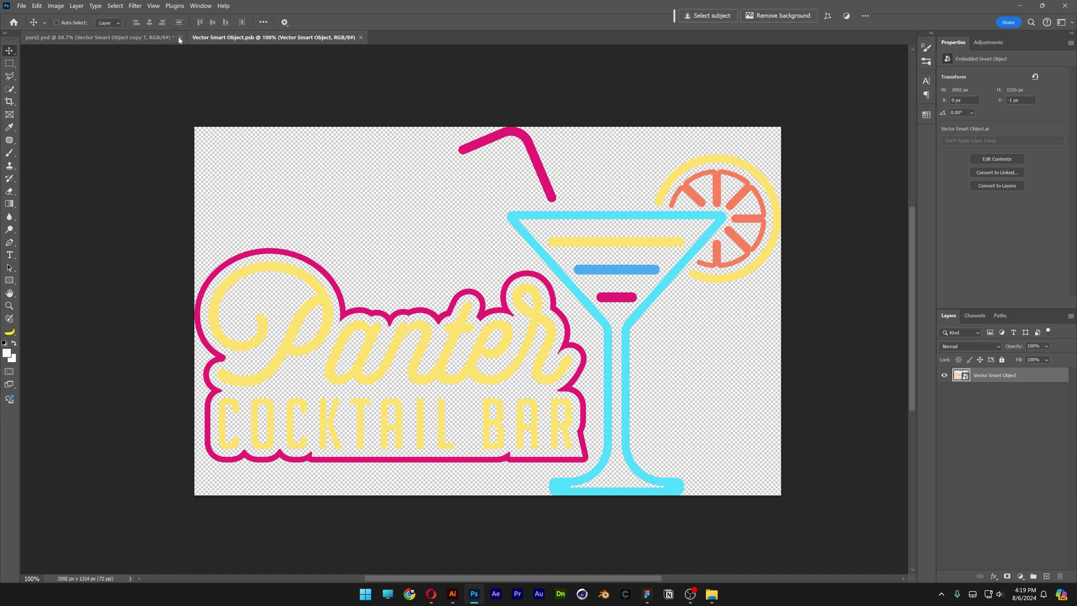
click(143, 38)
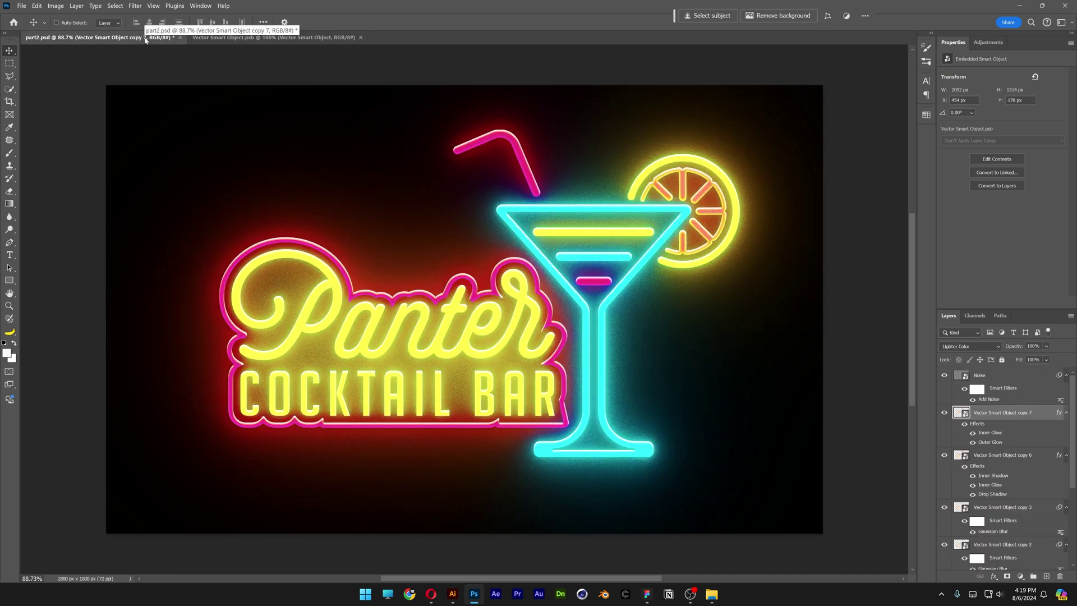
click(231, 38)
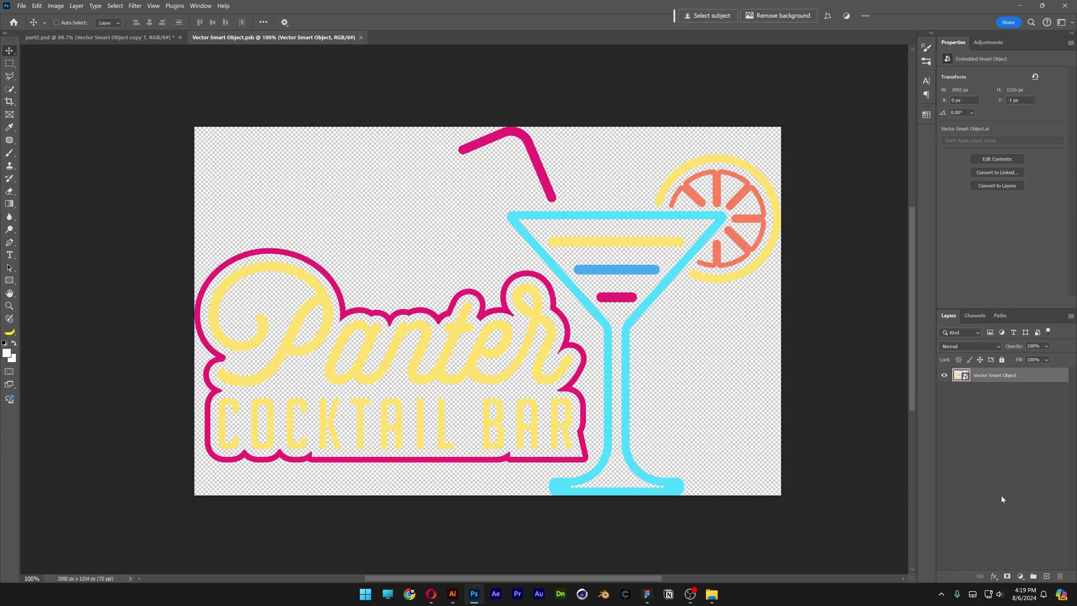
Add a layer mask to the artwork layer and pick a brush preset
click(1006, 576)
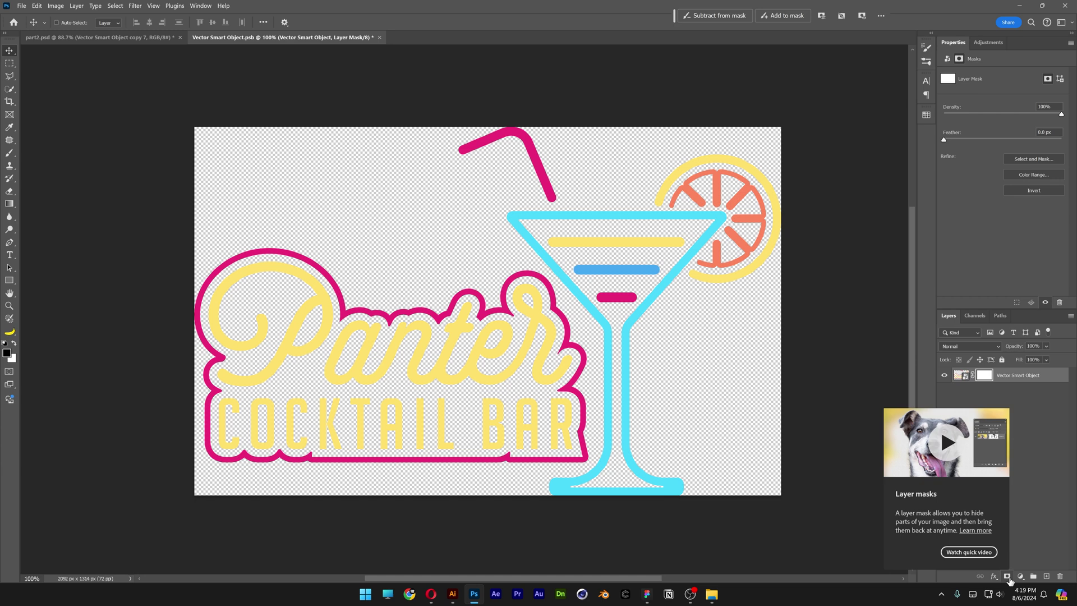
click(10, 153)
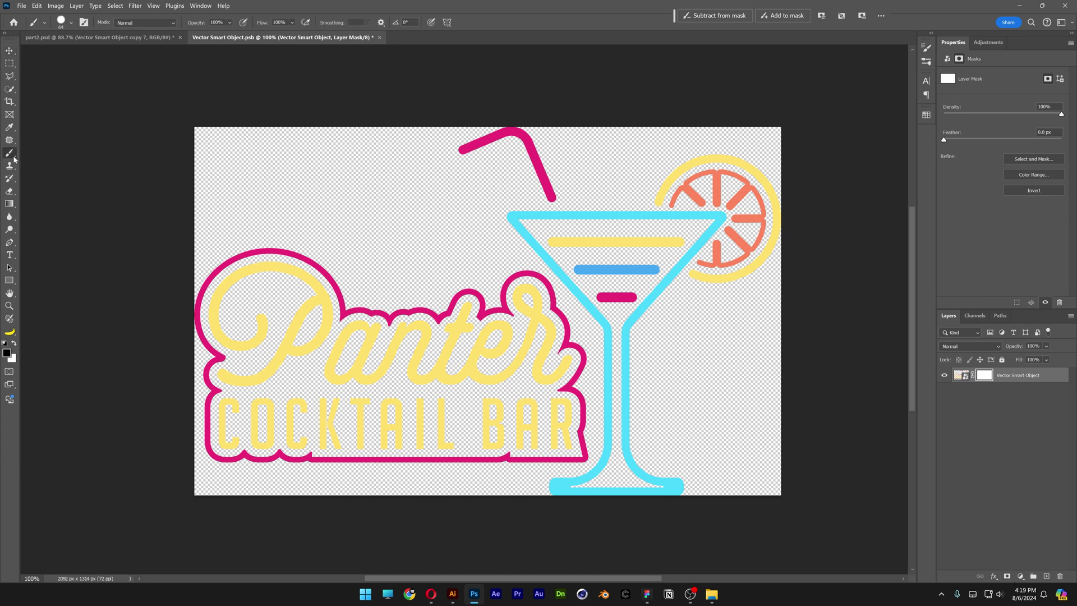
right_click(451, 227)
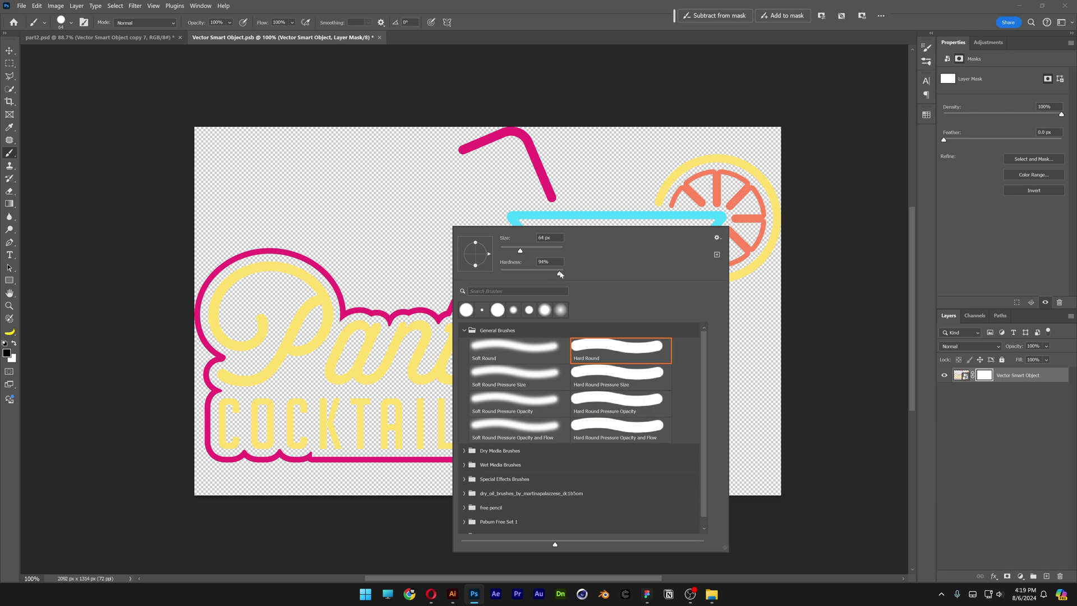
key(Return)
scroll(602, 292, up, 4)
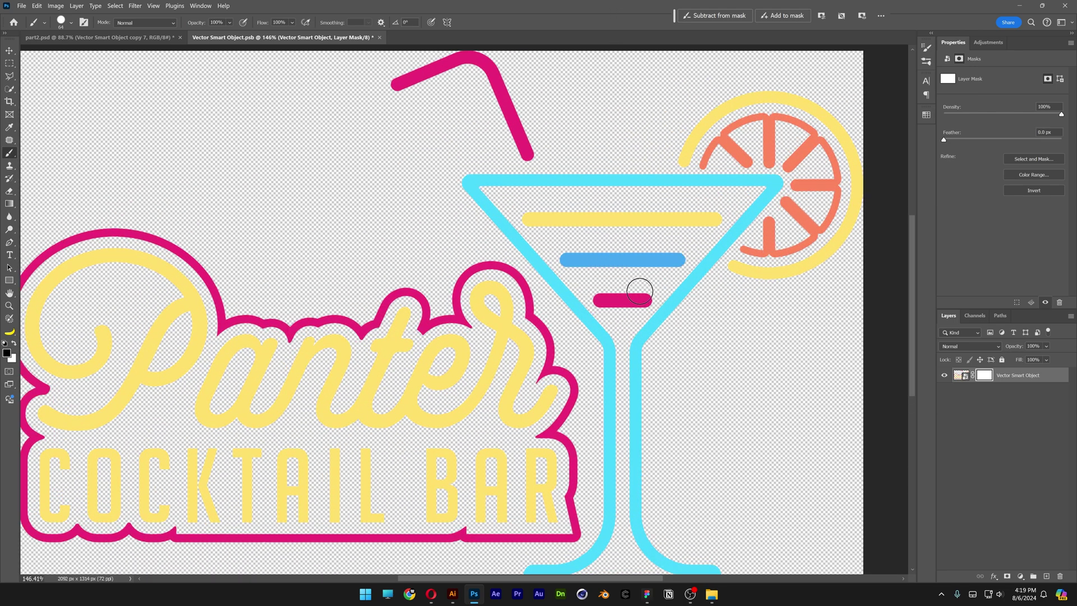
Mask out the glass's pink bar and the orange lemon segments, then save the smart object
drag(644, 297, 589, 298)
scroll(589, 298, up, 7)
mouse_move(498, 228)
mouse_down()
mouse_move(671, 266)
mouse_move(603, 387)
mouse_move(637, 398)
mouse_move(722, 230)
mouse_move(511, 191)
mouse_up()
key(v)
scroll(577, 259, down, 10)
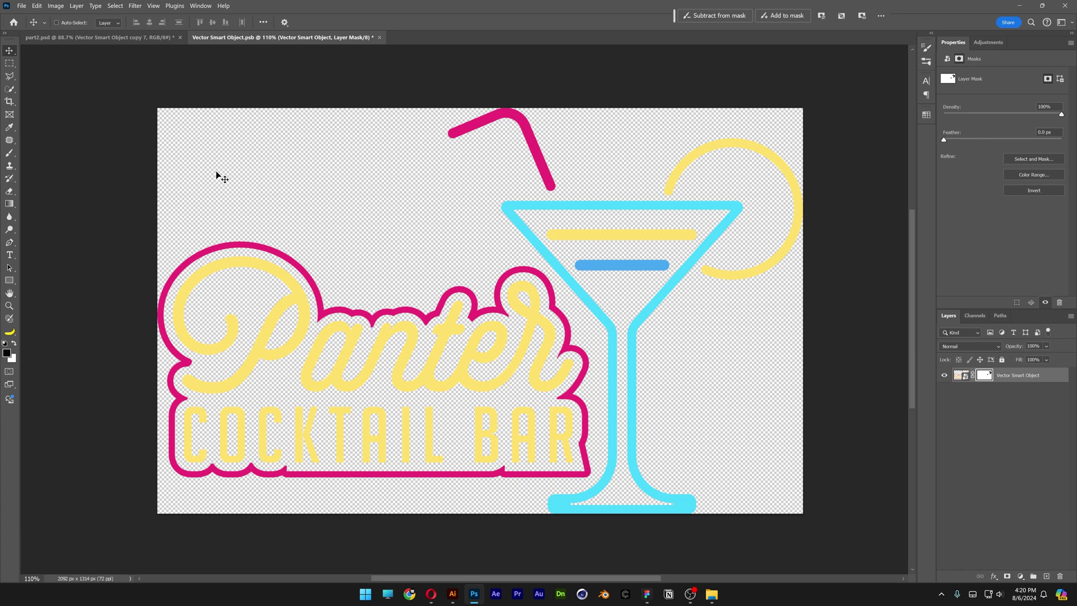
click(22, 6)
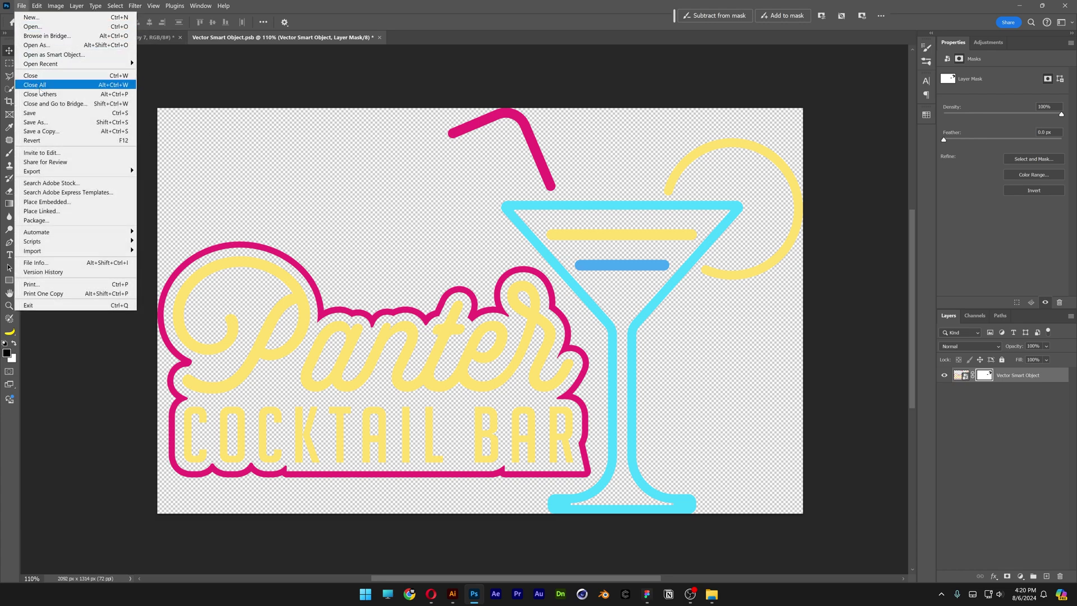
click(41, 116)
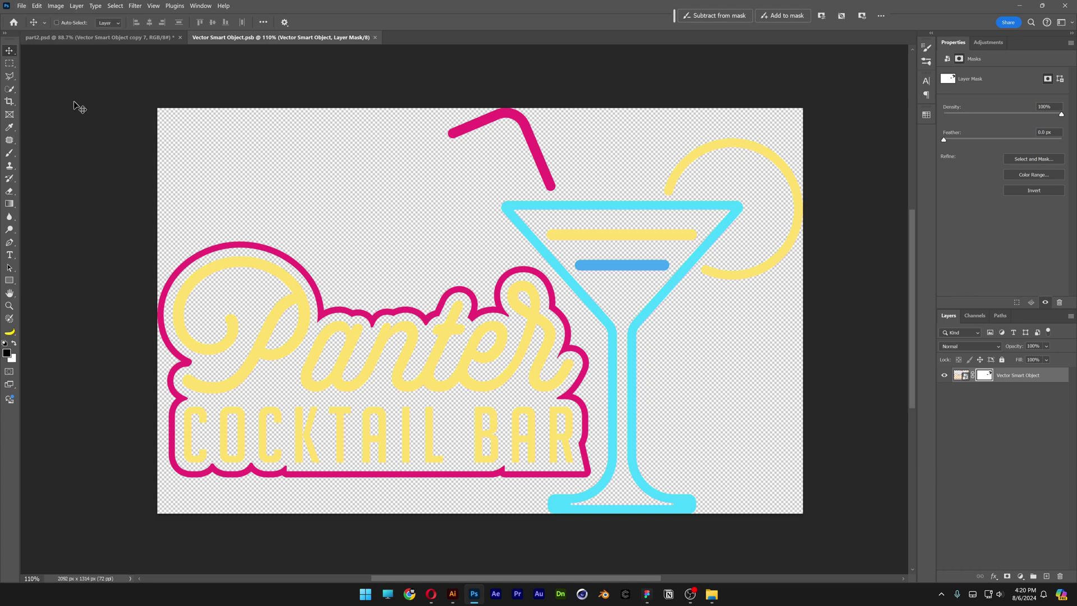
Save a JPEG copy of the part2.psd composition named 01
click(97, 39)
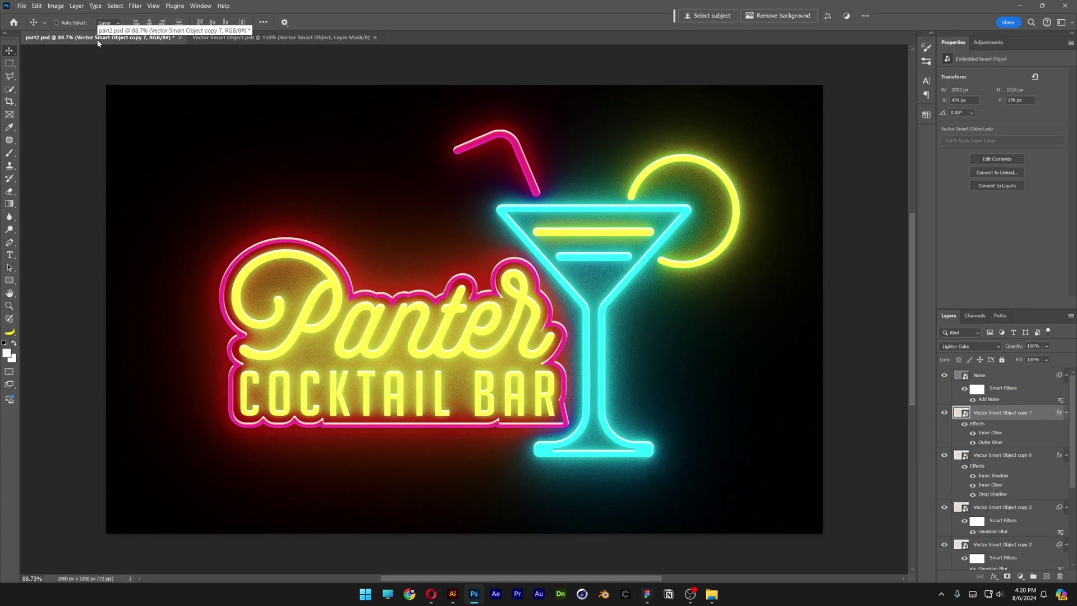
scroll(658, 183, up, 2)
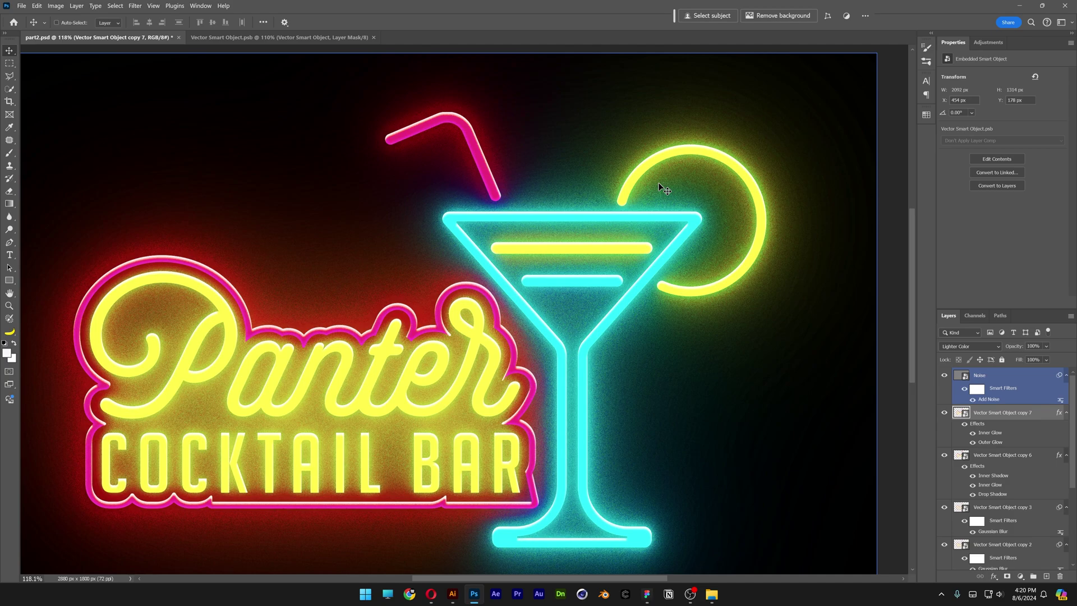
drag(411, 307, 493, 258)
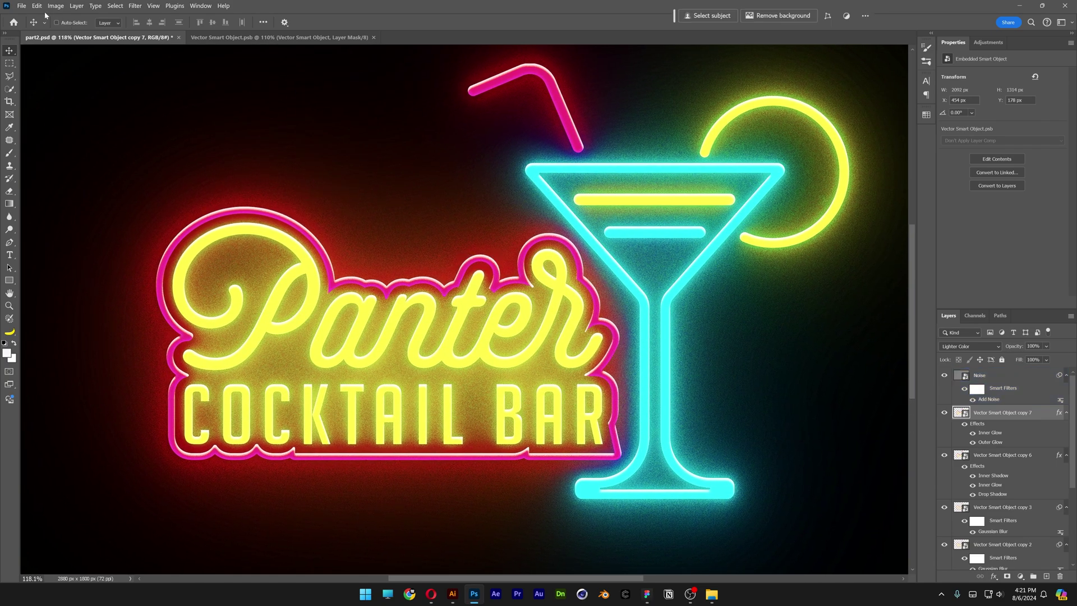
click(21, 6)
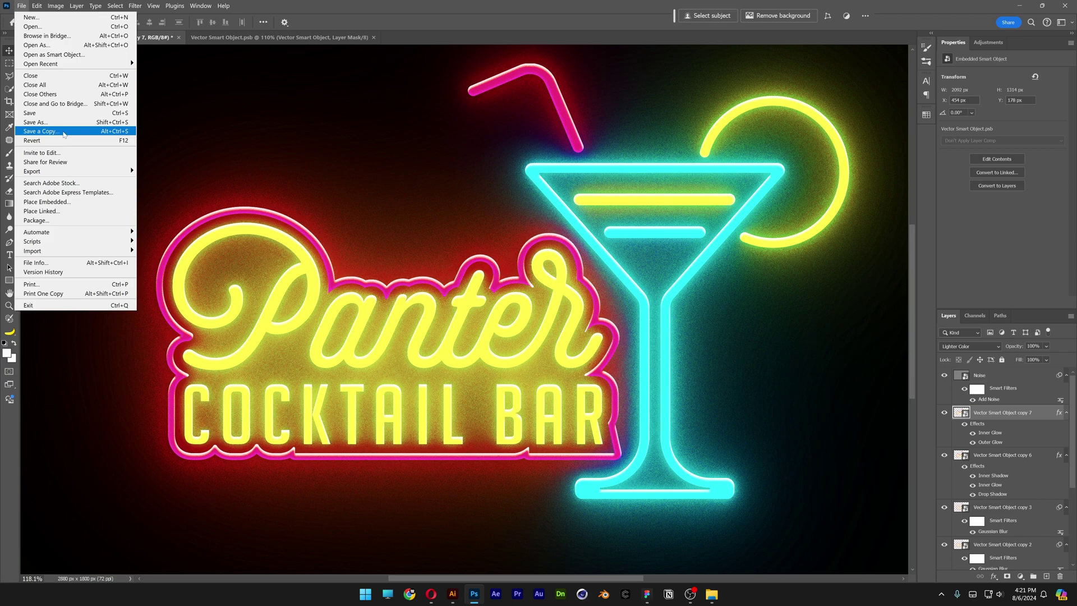
click(63, 134)
text(01)
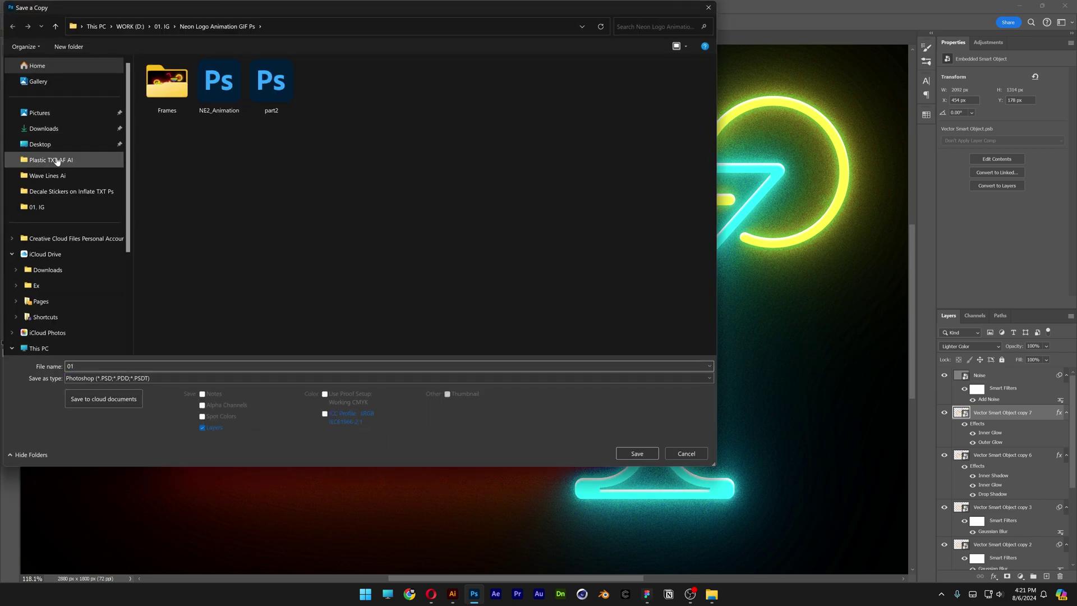
click(147, 378)
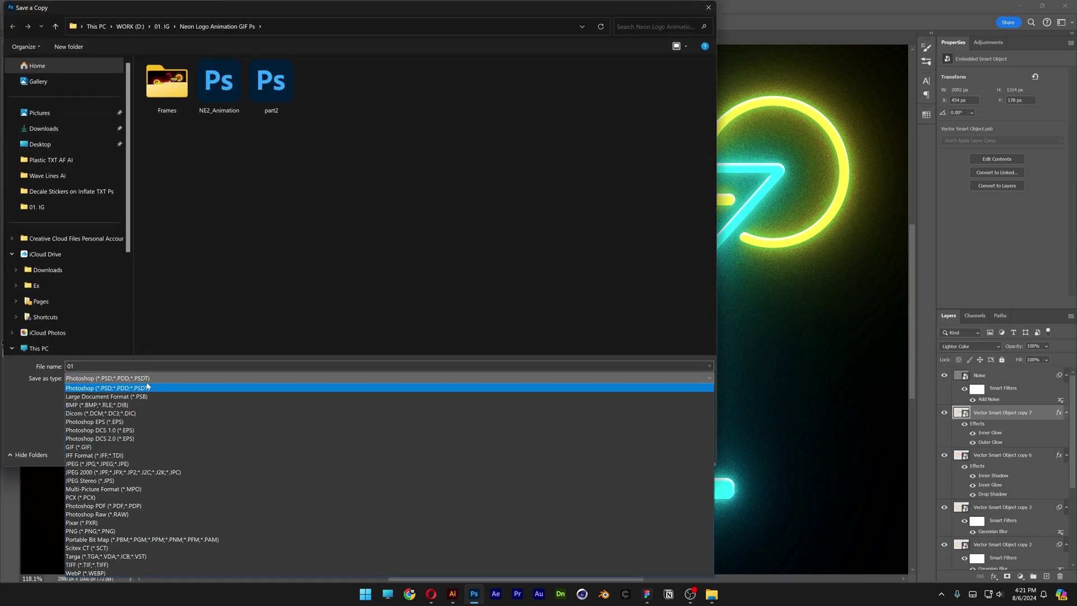
click(111, 464)
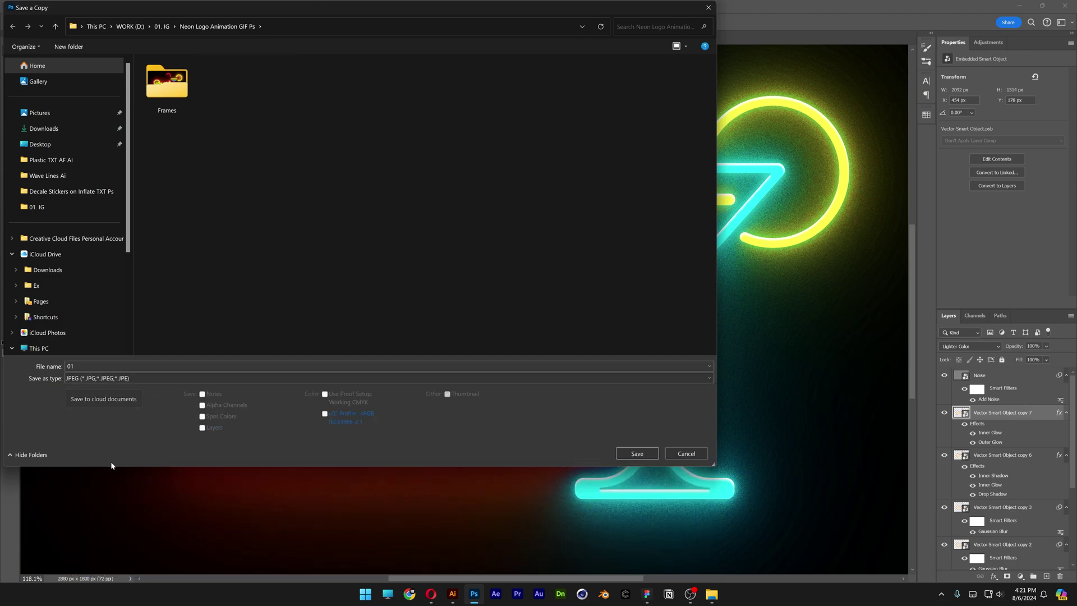
click(645, 454)
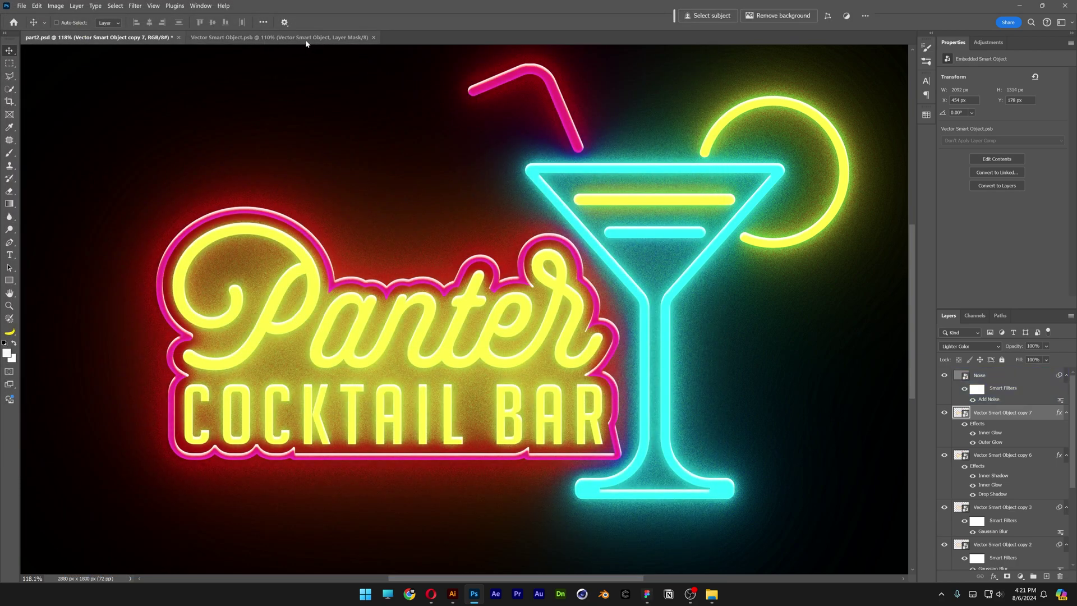
On the smart object's mask, reveal the magenta bar and the orange citrus slice again
click(282, 38)
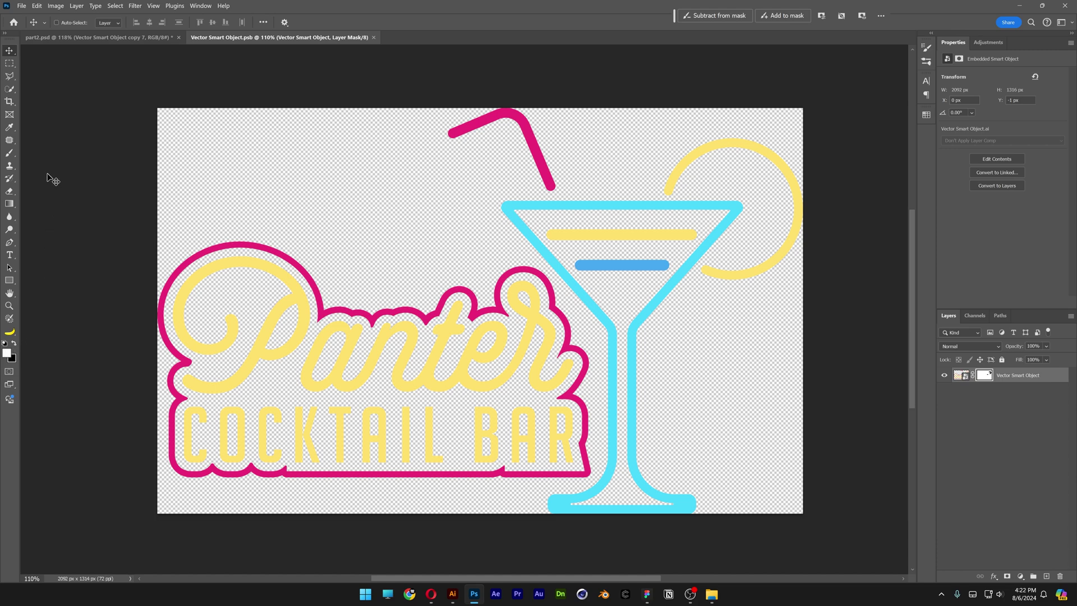
click(10, 153)
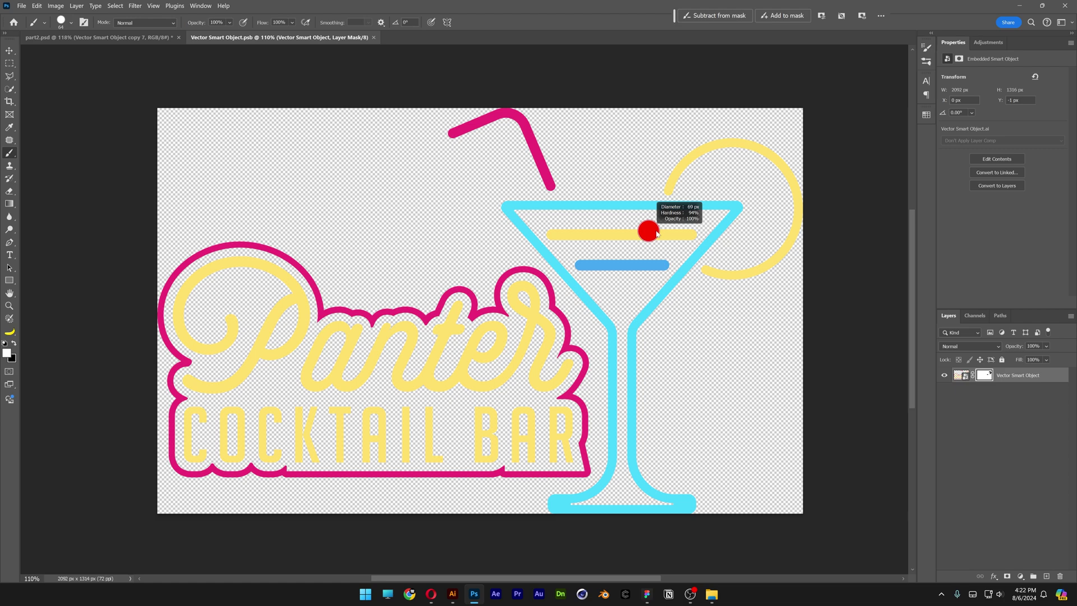
drag(645, 285, 614, 295)
mouse_move(710, 249)
mouse_down()
mouse_move(770, 231)
mouse_move(767, 165)
mouse_move(705, 158)
mouse_move(673, 205)
mouse_move(750, 186)
mouse_move(718, 240)
mouse_move(710, 206)
mouse_up()
scroll(710, 207, up, 5)
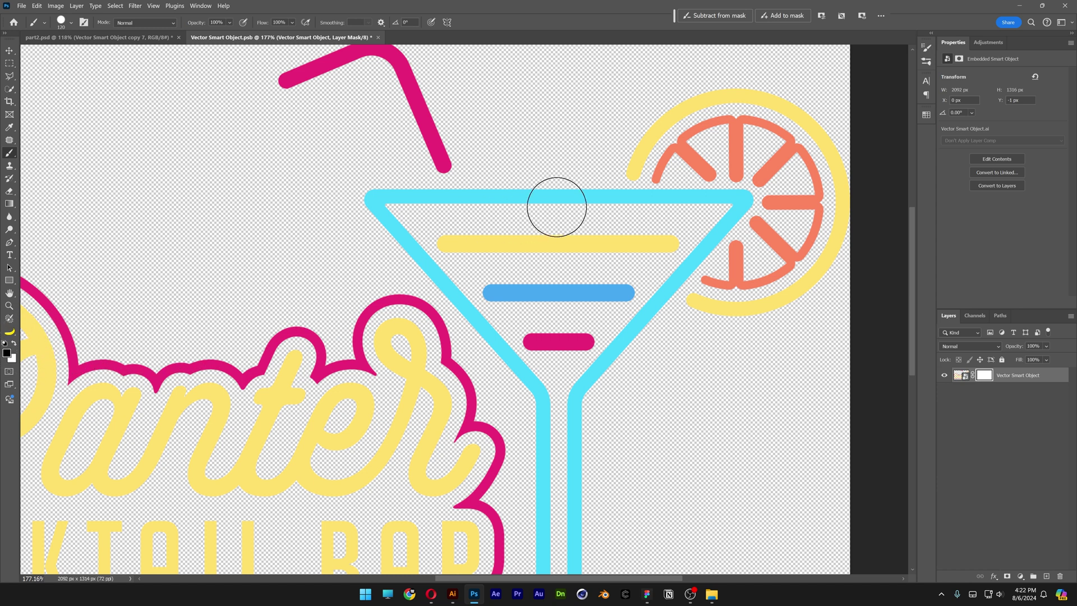
With a smaller brush, mask out the glass's yellow bar and letters of COCKTAIL BAR
alt+right_click(623, 221)
drag(664, 240, 453, 241)
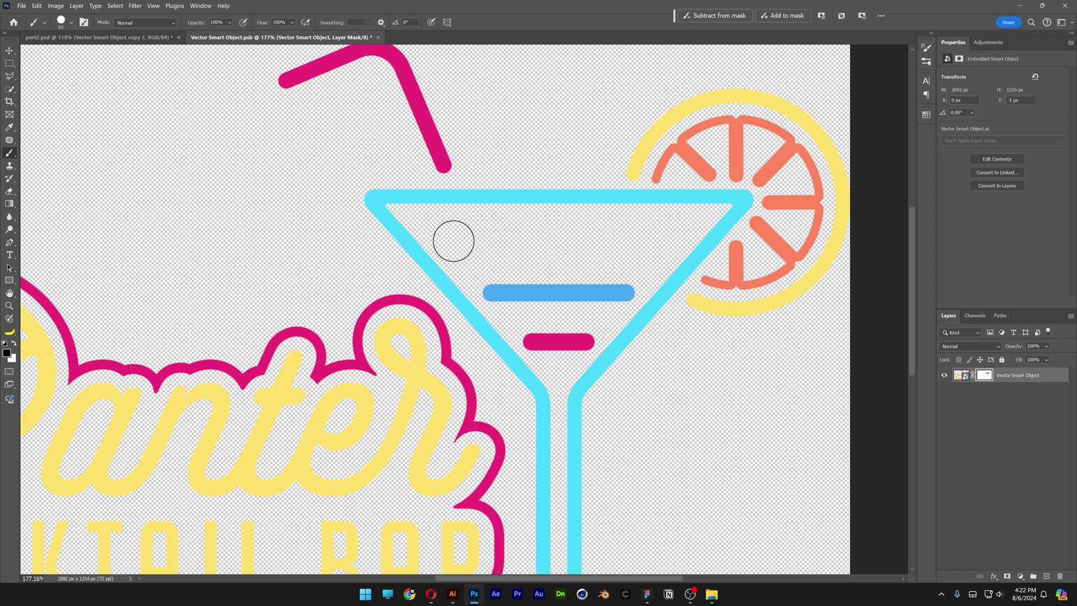
drag(349, 324, 517, 137)
drag(517, 336, 499, 392)
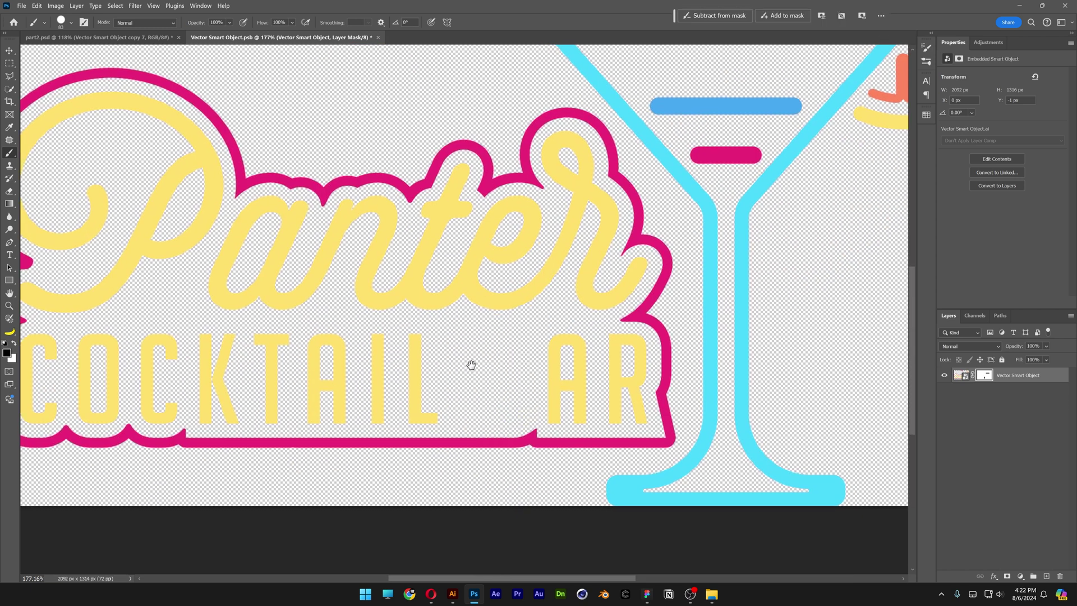
scroll(471, 365, down, 2)
Save the smart object, then save part2.psd as a JPEG copy named 02
click(22, 5)
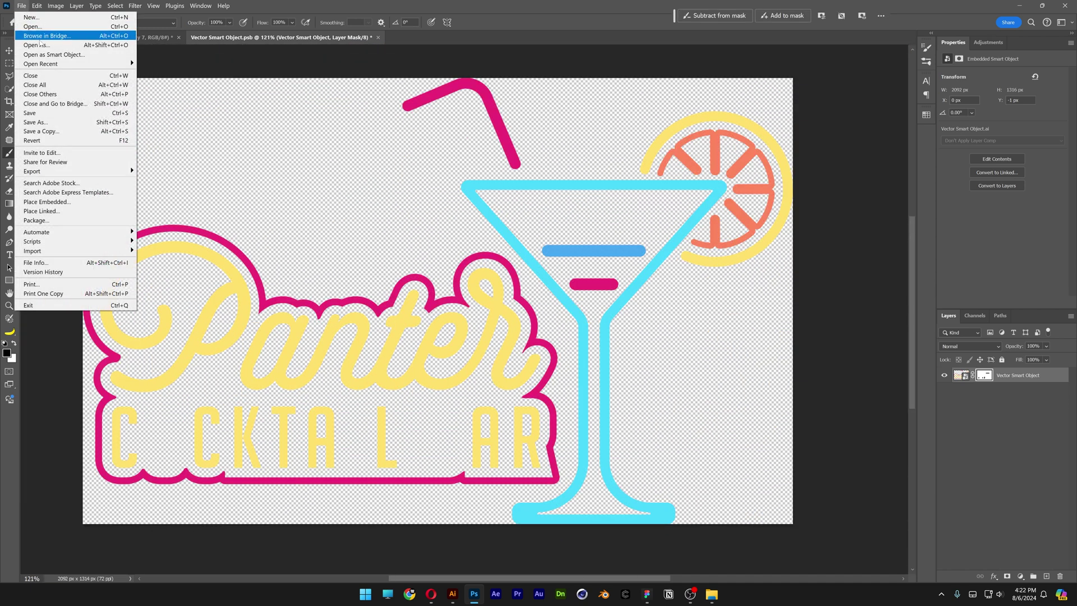
click(43, 113)
click(120, 40)
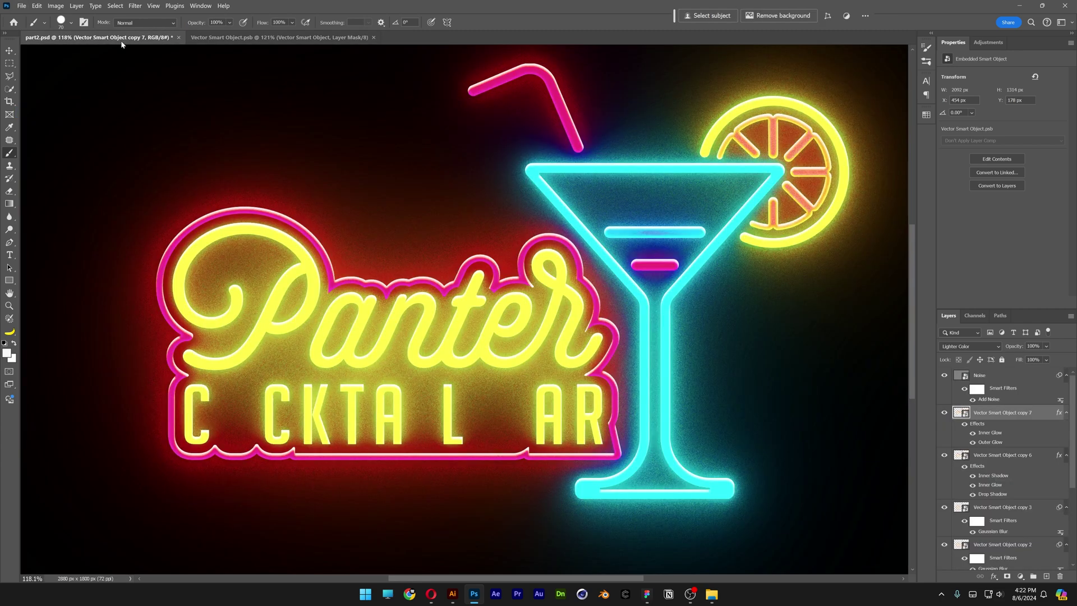
click(21, 6)
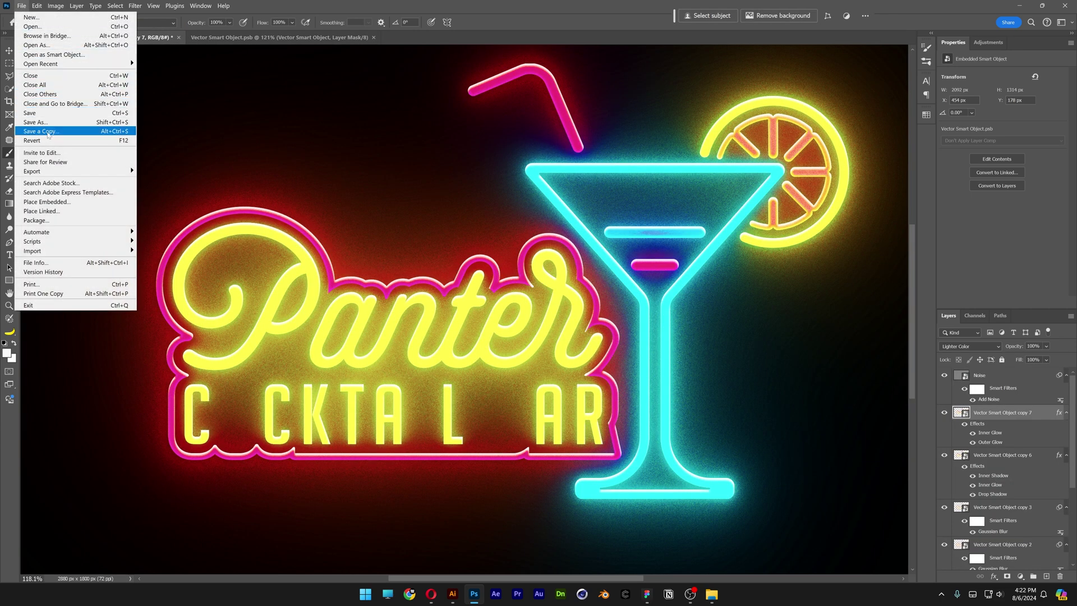
click(48, 132)
text(02)
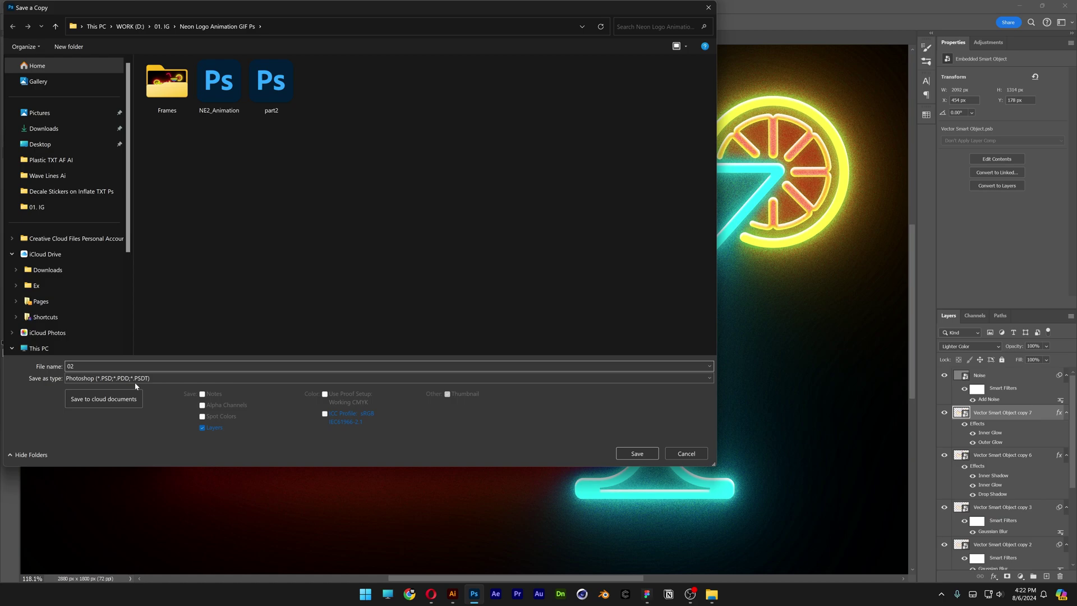
click(135, 380)
click(140, 459)
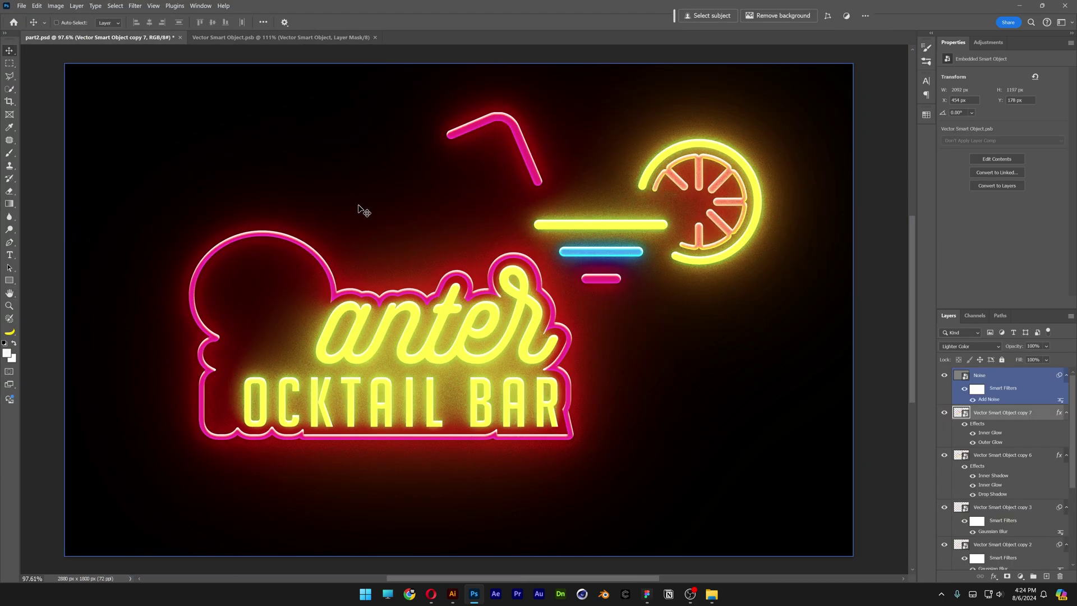
In the flat logo artwork, paint the P and C back into view
click(259, 38)
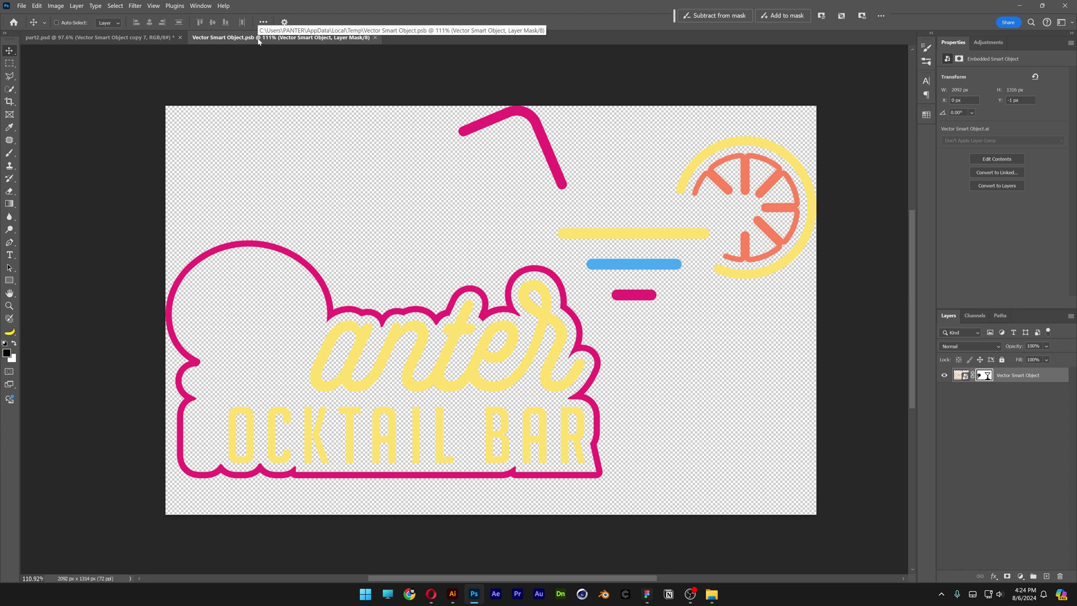
key(b)
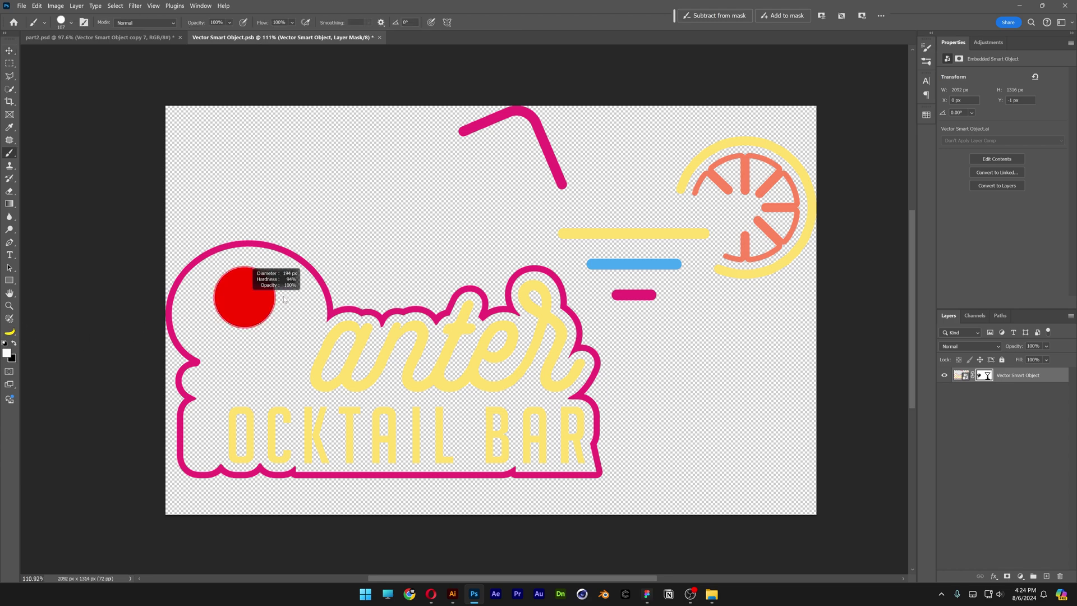
mouse_move(308, 288)
mouse_down()
mouse_move(211, 297)
mouse_move(315, 352)
mouse_move(243, 362)
mouse_up()
Fill the mask to restore the whole logo, save it, and save part2.psd as JPEG copy 04
key(alt+BackSpace)
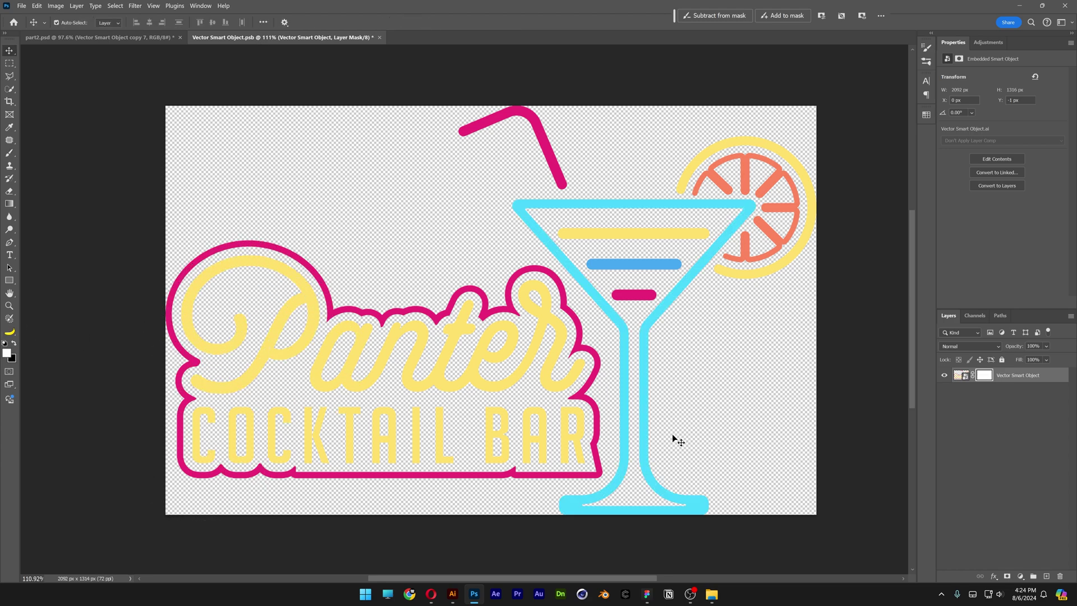
key(ctrl+s)
click(149, 38)
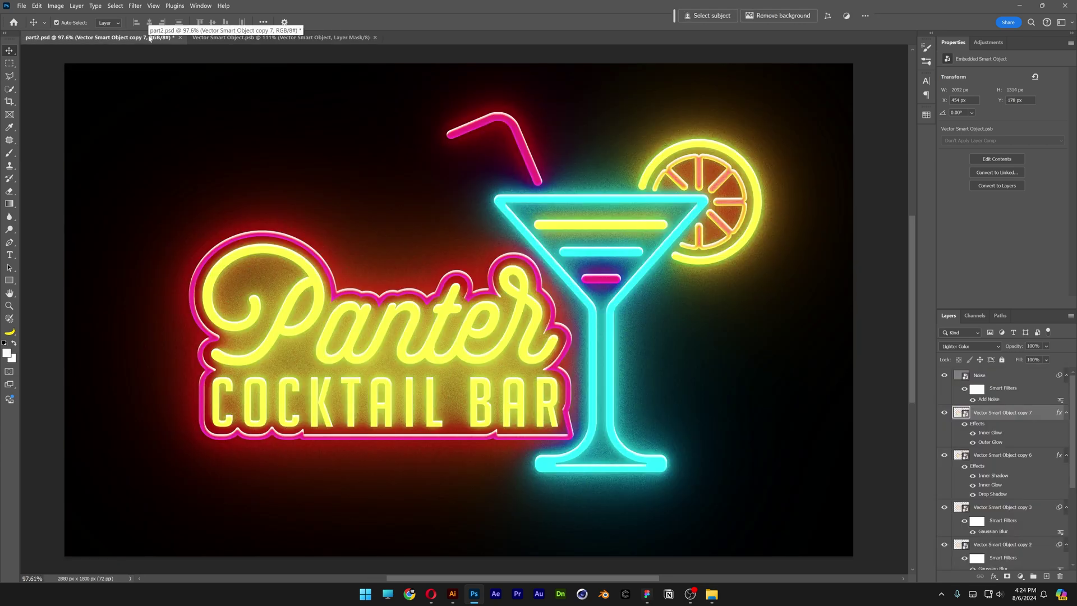
key(ctrl+alt+s)
click(140, 378)
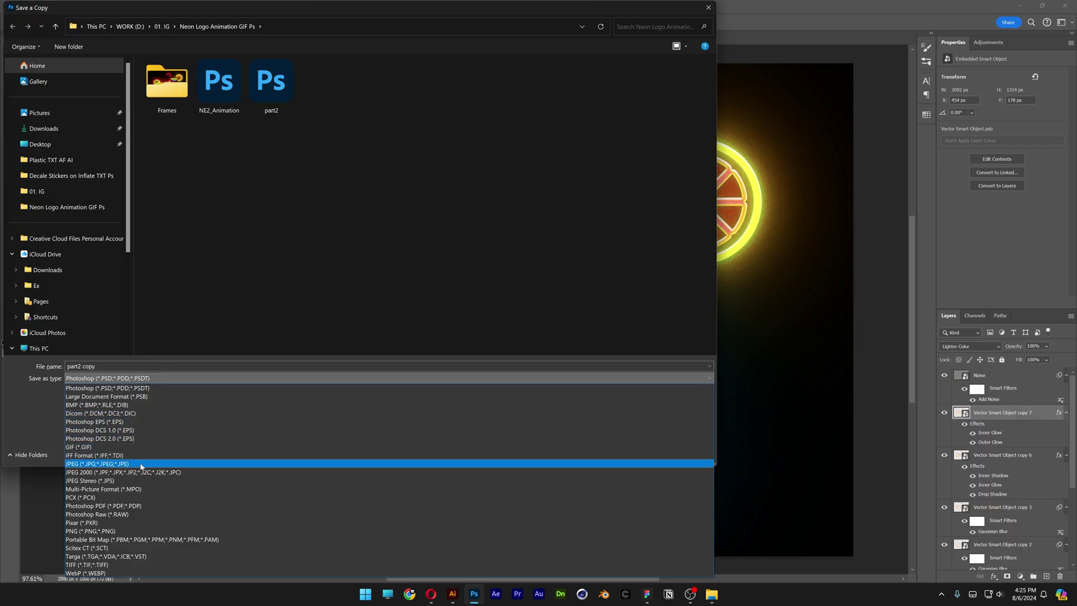
click(140, 456)
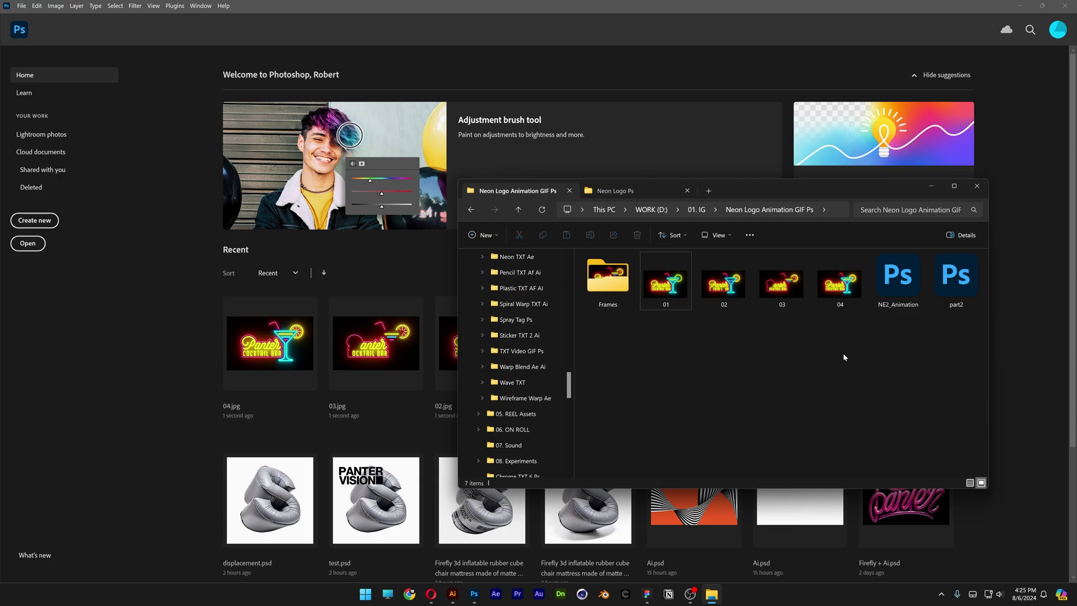
drag(843, 352, 674, 338)
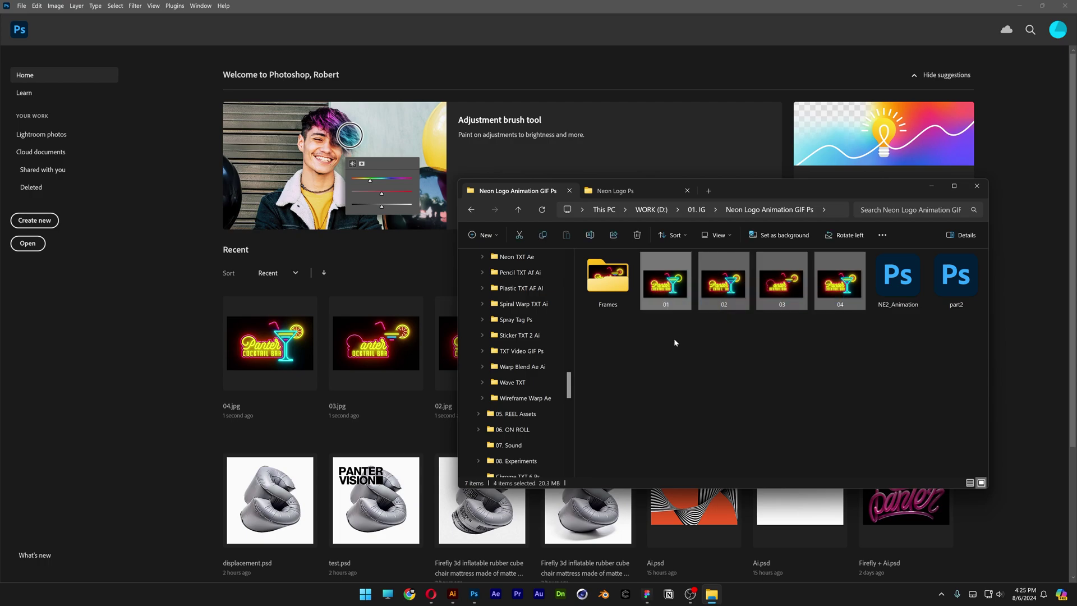
Preview 04.jpg, open it in Photoshop, and drop frames 01, 02 and 03 onto it
double_click(851, 304)
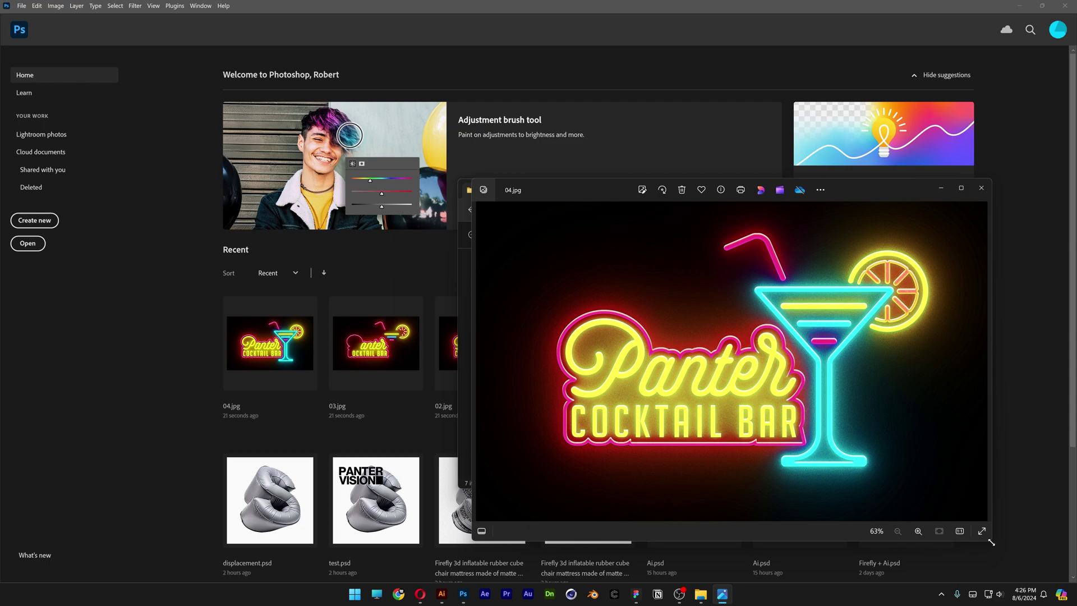
key(Escape)
drag(628, 301, 368, 311)
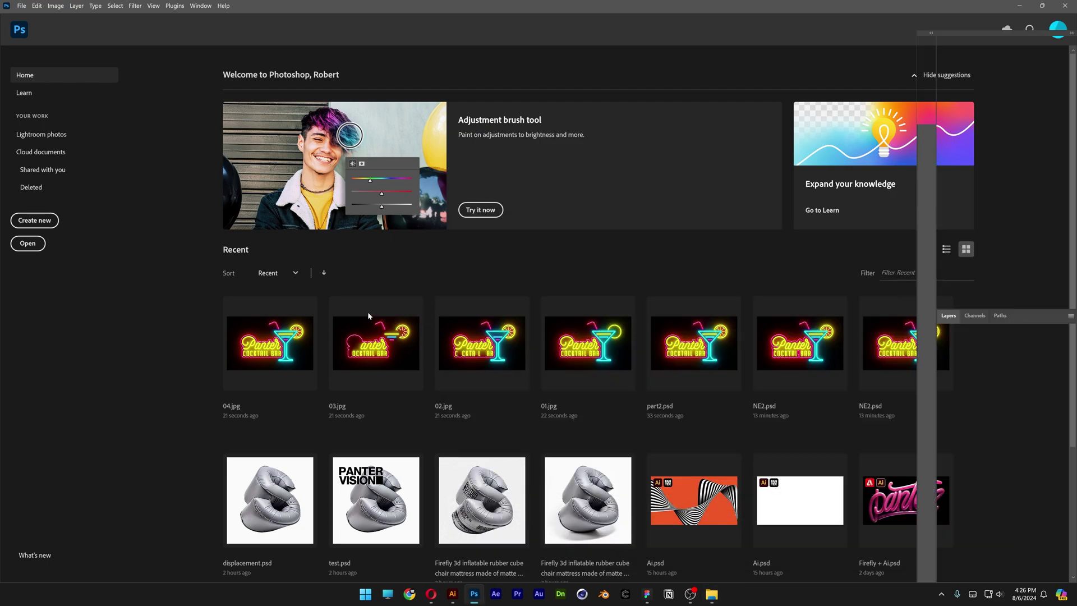
drag(792, 368, 327, 233)
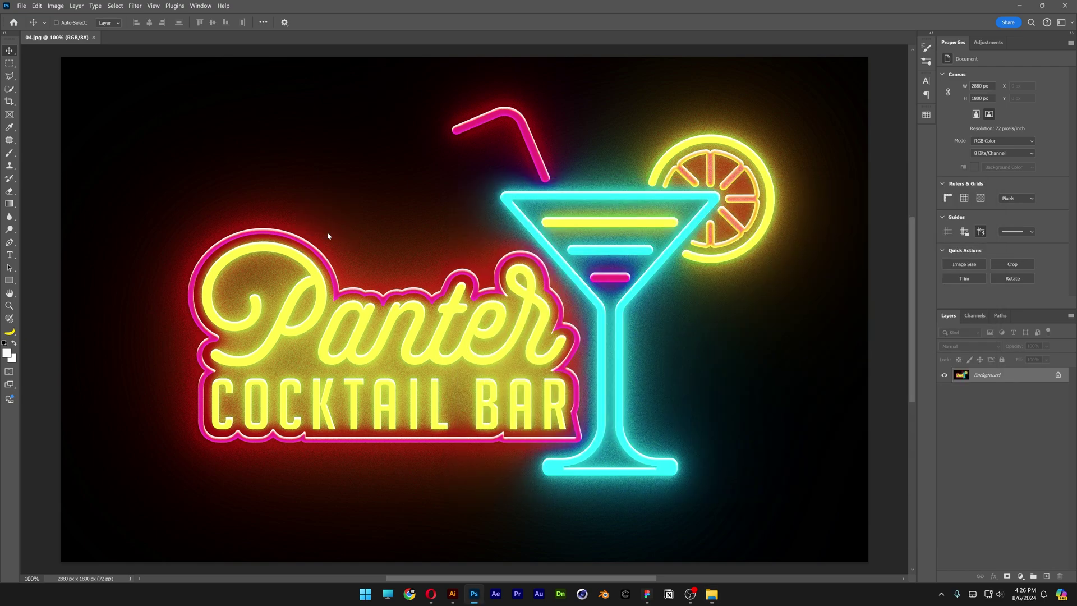
Commit the placed frames 01–03 and convert the Background layer to a smart object named 00
key(Return)
key(Return)
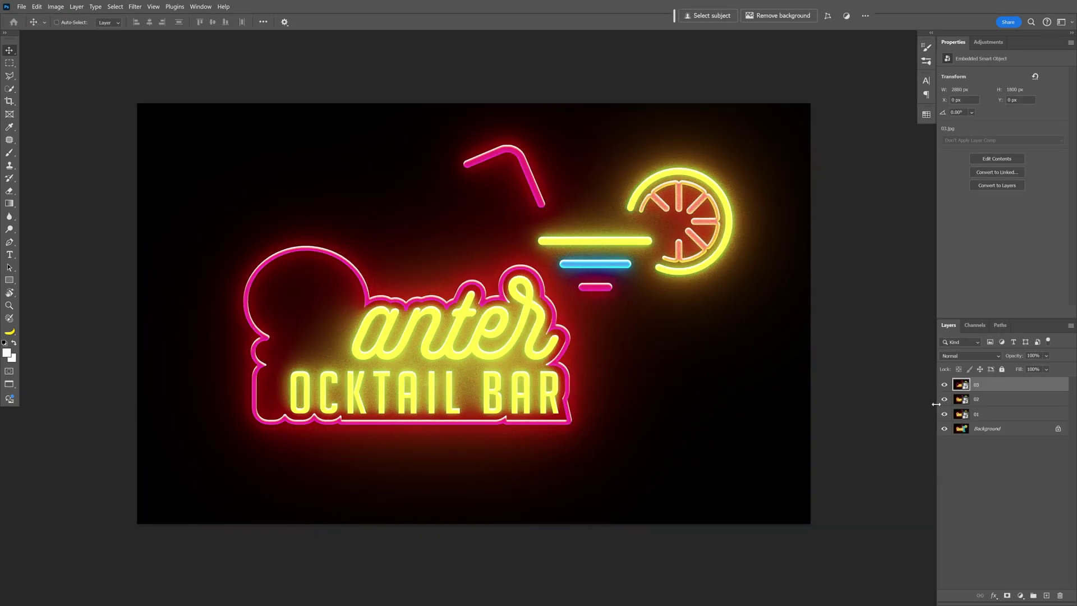
click(996, 429)
right_click(997, 429)
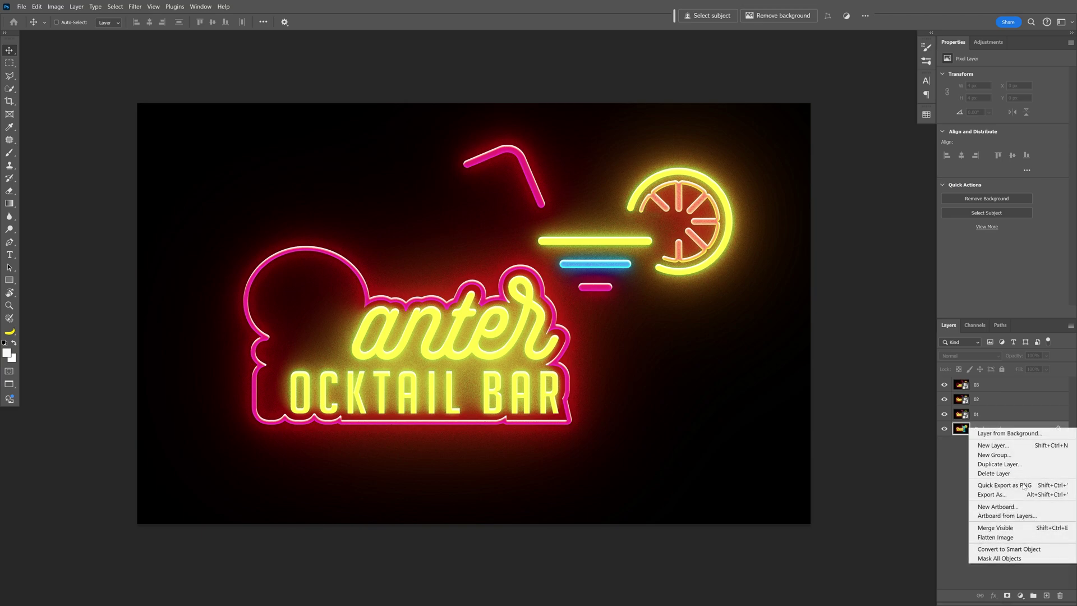
click(1009, 549)
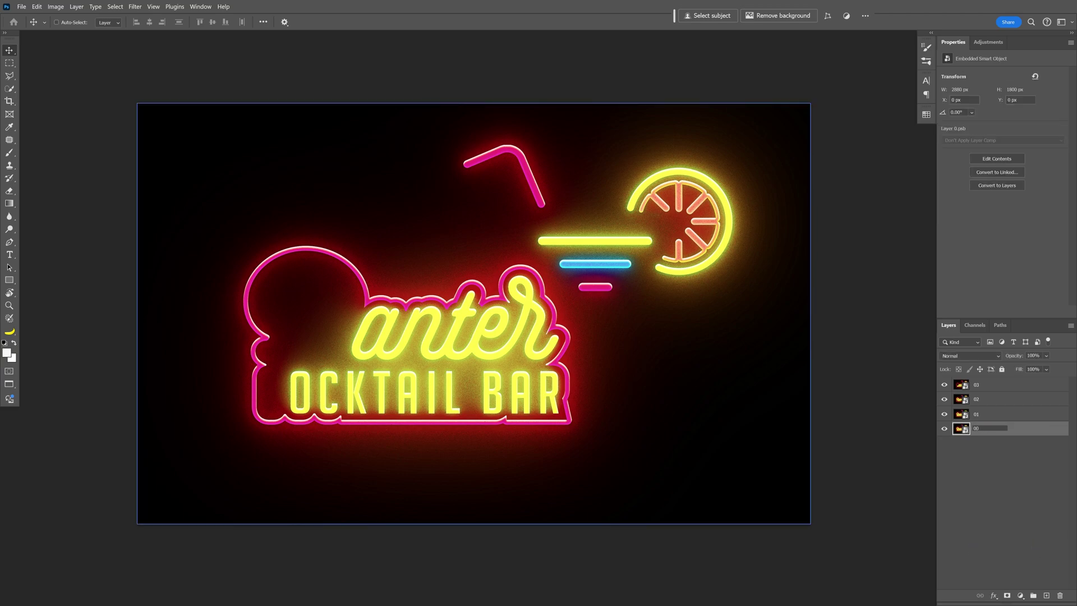
key(Return)
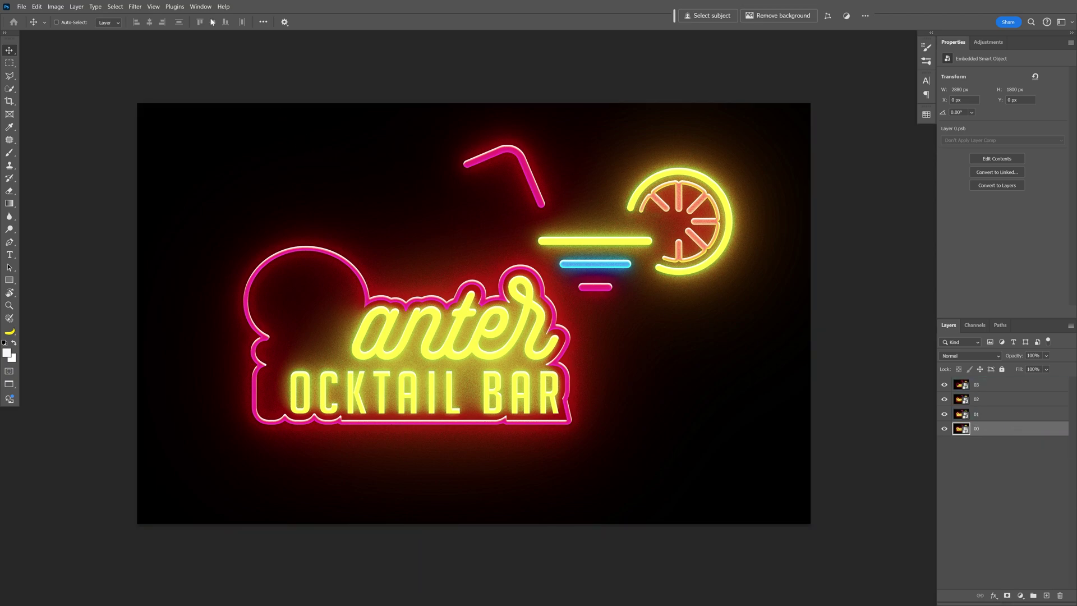
click(205, 8)
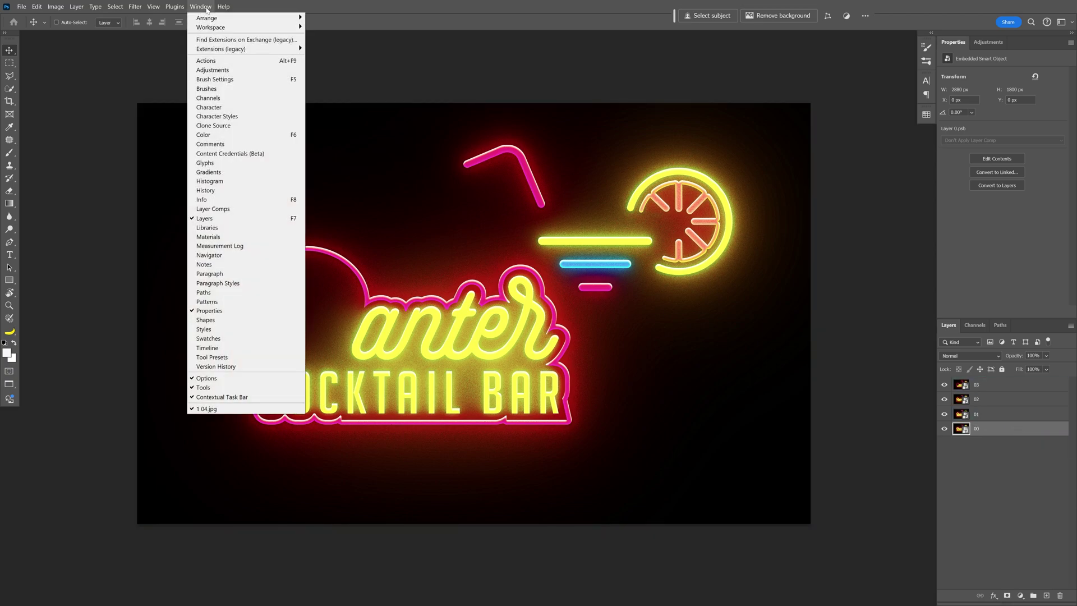
Create a video timeline from the layers and leave full-screen view
click(207, 348)
click(462, 515)
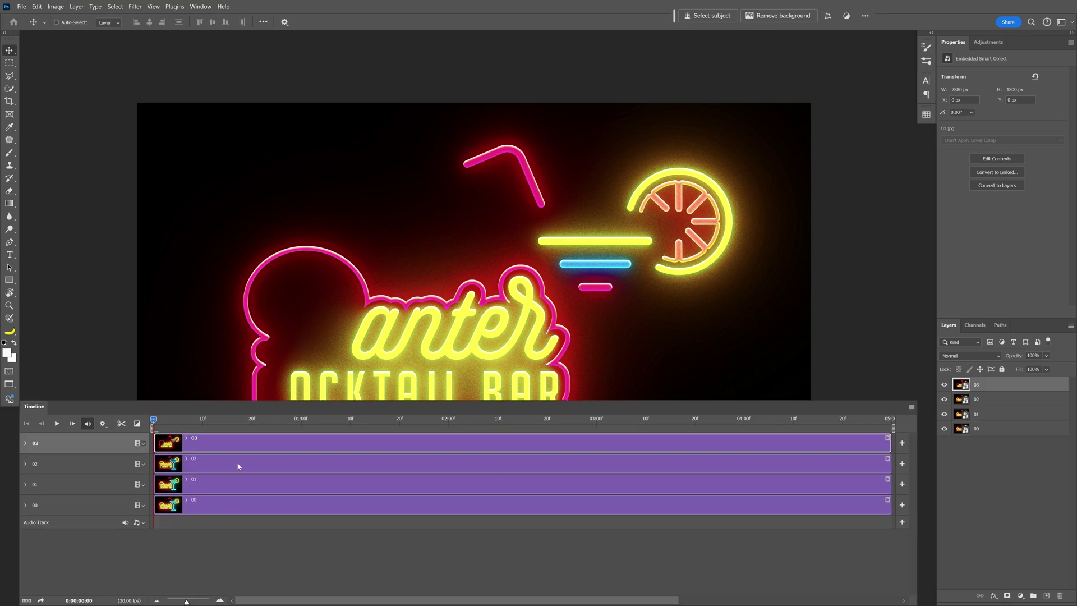
key(f)
Select tracks 03, 02 and 01, move the playhead to frame 4, and zoom the timeline in
click(213, 424)
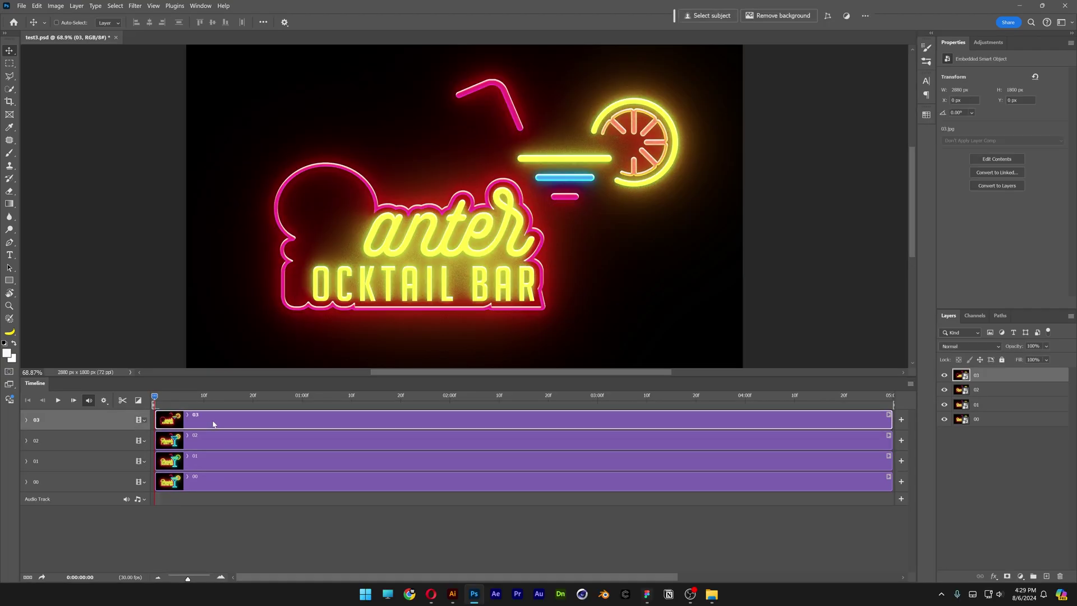
shift+click(205, 466)
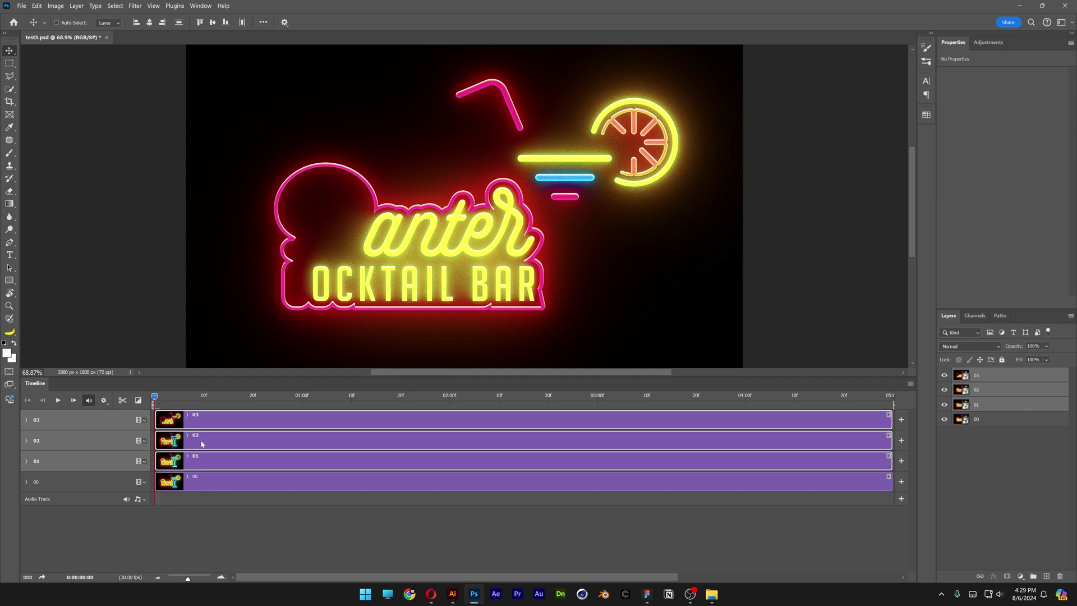
drag(161, 397, 175, 397)
drag(187, 578, 210, 577)
Split clips 03, 02 and 01 at the playhead cut point
click(281, 397)
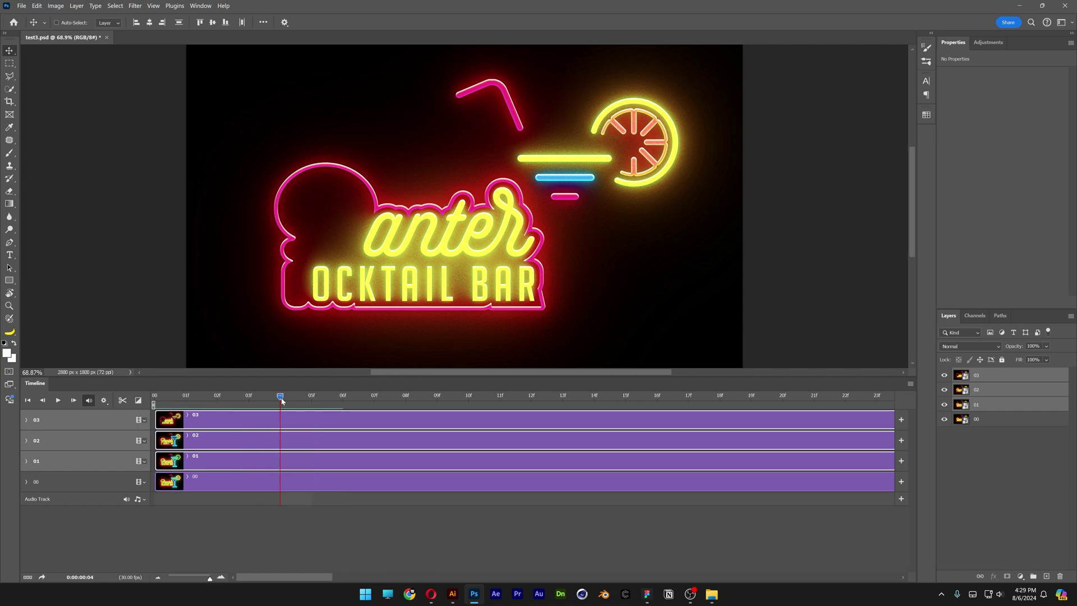
click(266, 492)
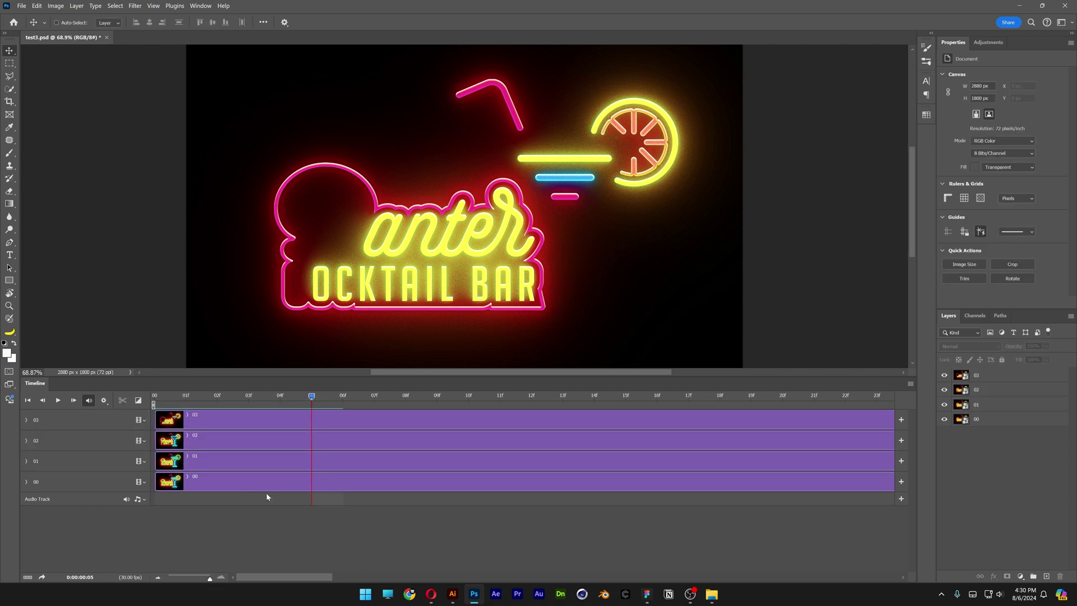
click(258, 465)
shift+click(261, 423)
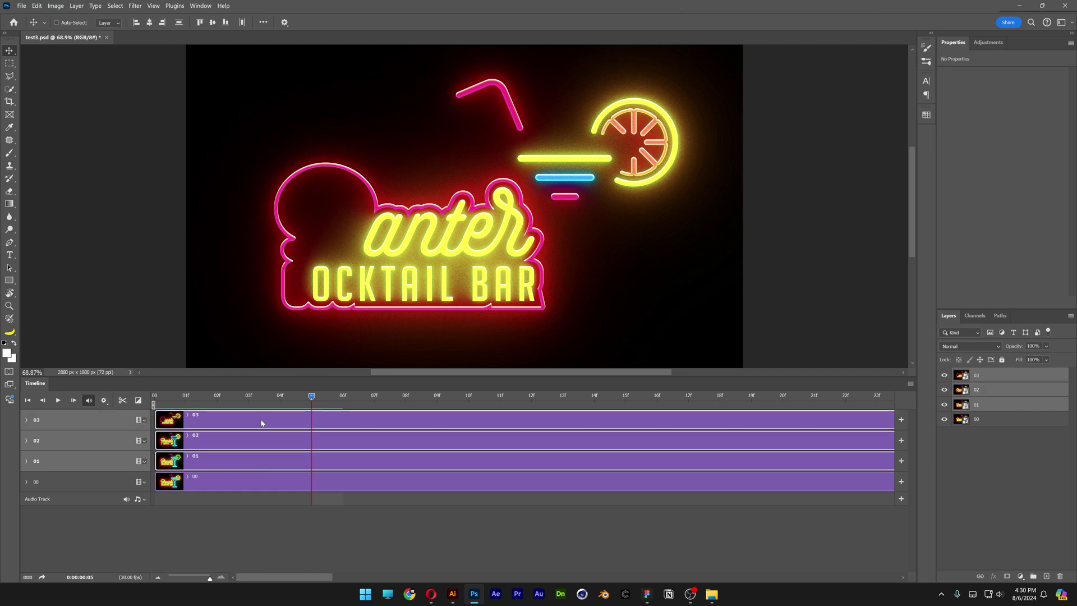
click(123, 400)
Delete the trailing parts of clips 03, 02 and 01, keeping 00 full-length, and zoom out
click(373, 427)
key(Delete)
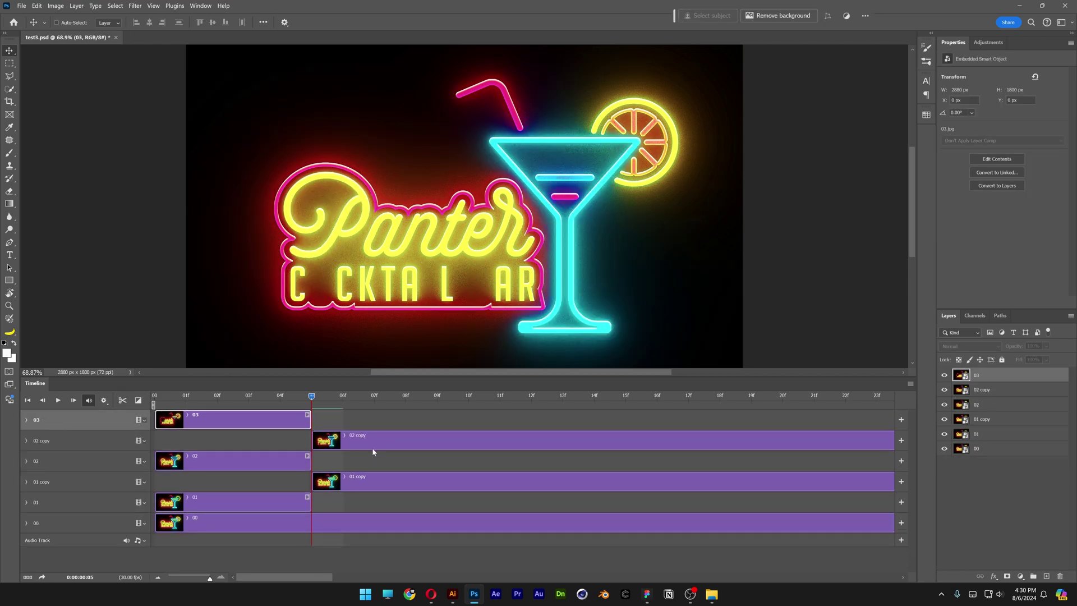
click(373, 451)
key(Delete)
click(369, 462)
key(Delete)
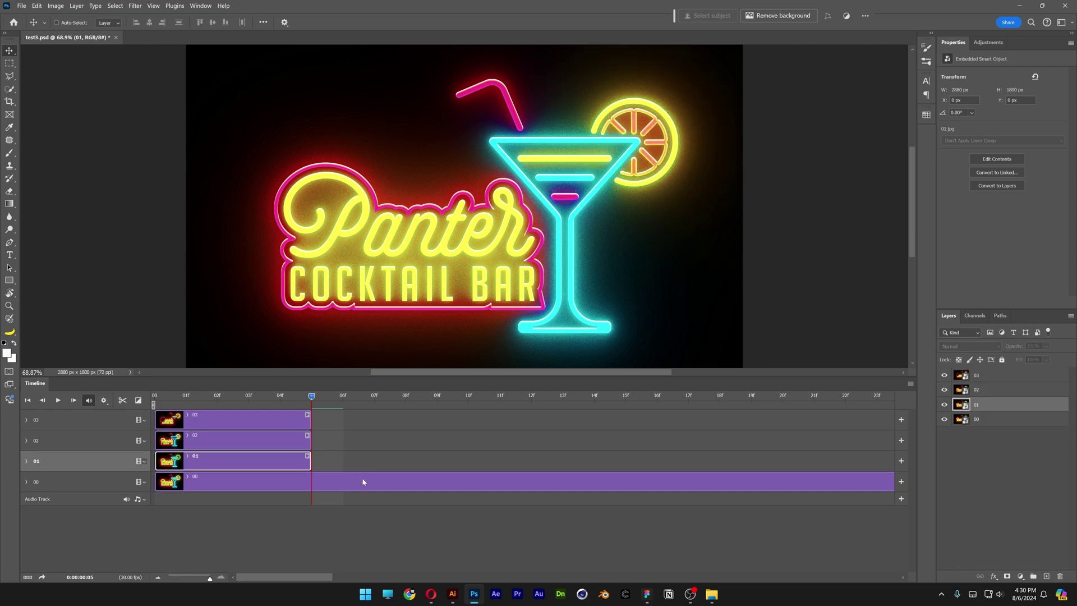
click(363, 482)
click(279, 503)
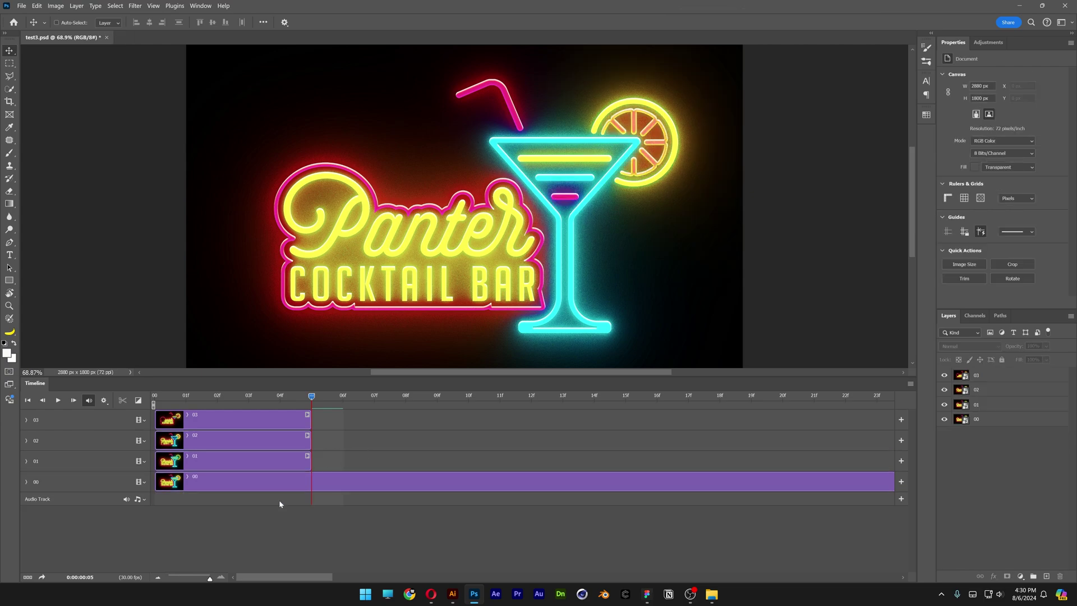
drag(213, 577, 193, 580)
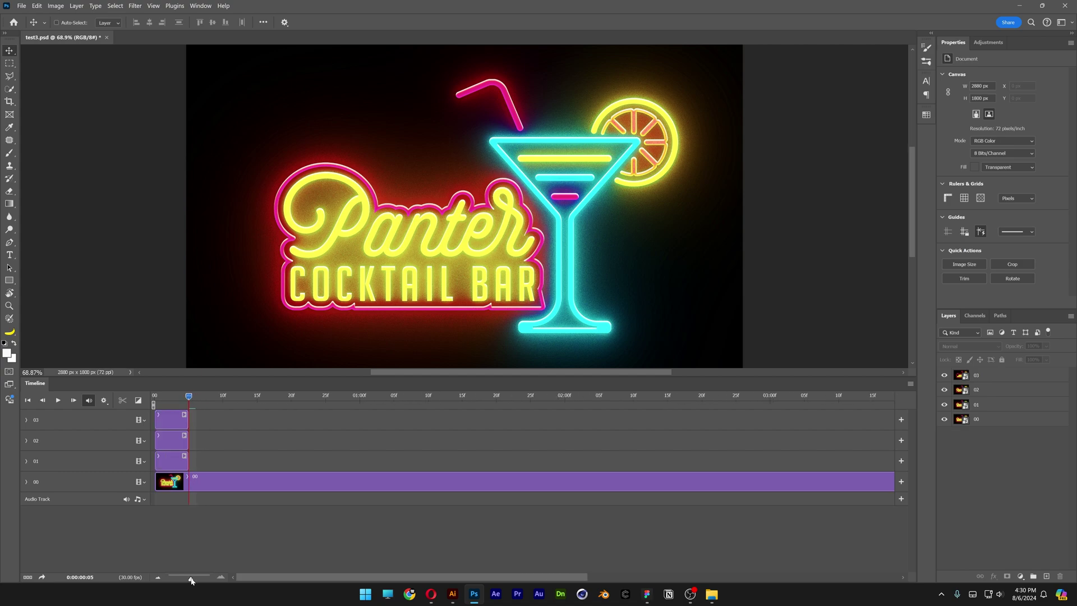
Shift clips 03, 02 and 01 together so they start near frame 5
click(83, 421)
shift+click(82, 467)
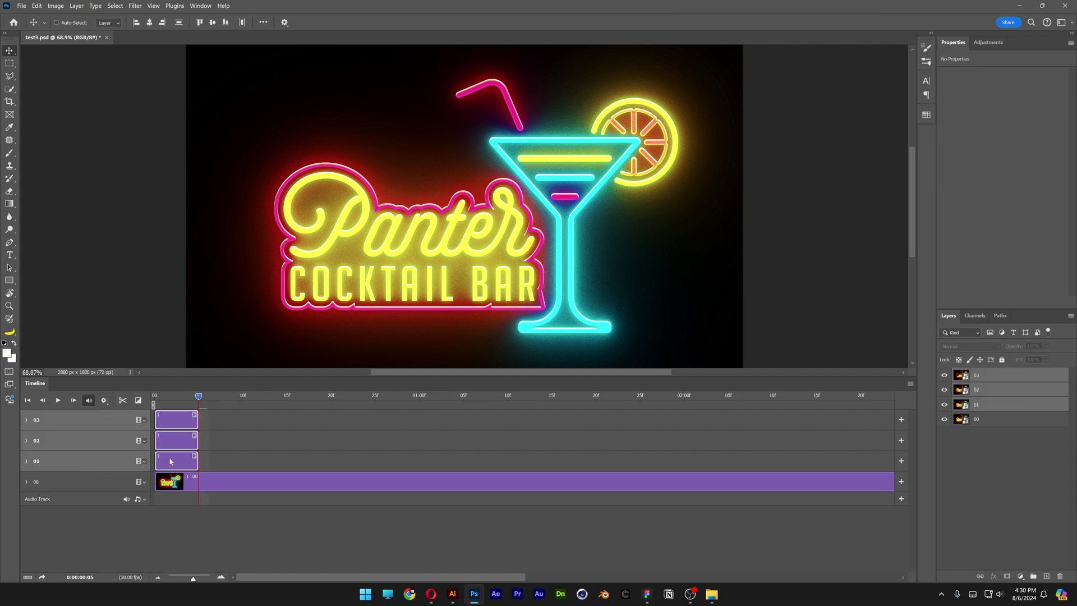
drag(171, 461, 215, 461)
click(181, 397)
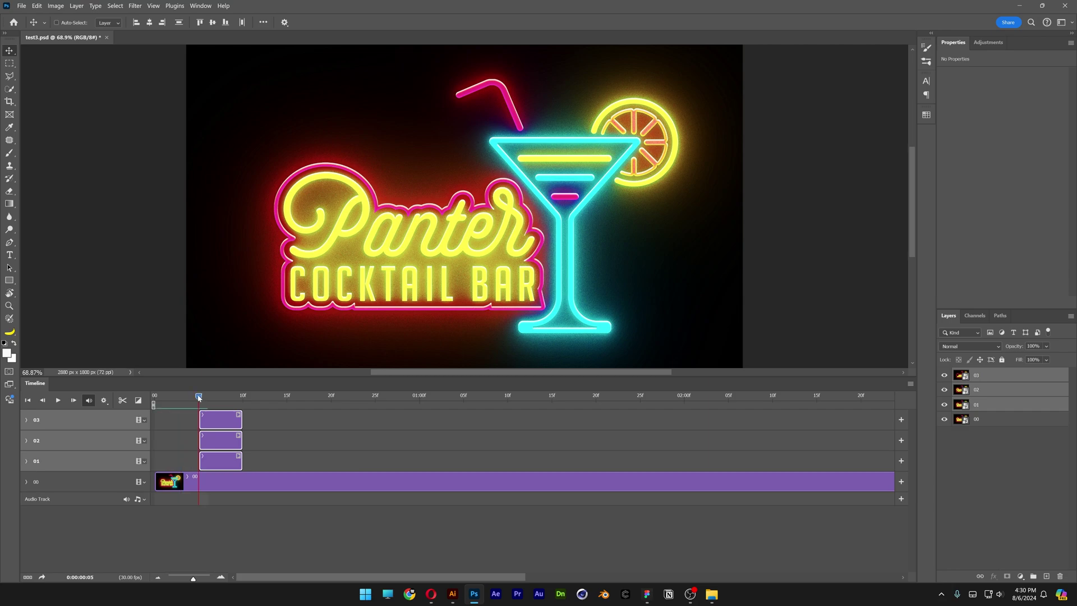
click(194, 396)
Move clips 03 and 02 later to start near 15f, then preview the early frames
click(219, 438)
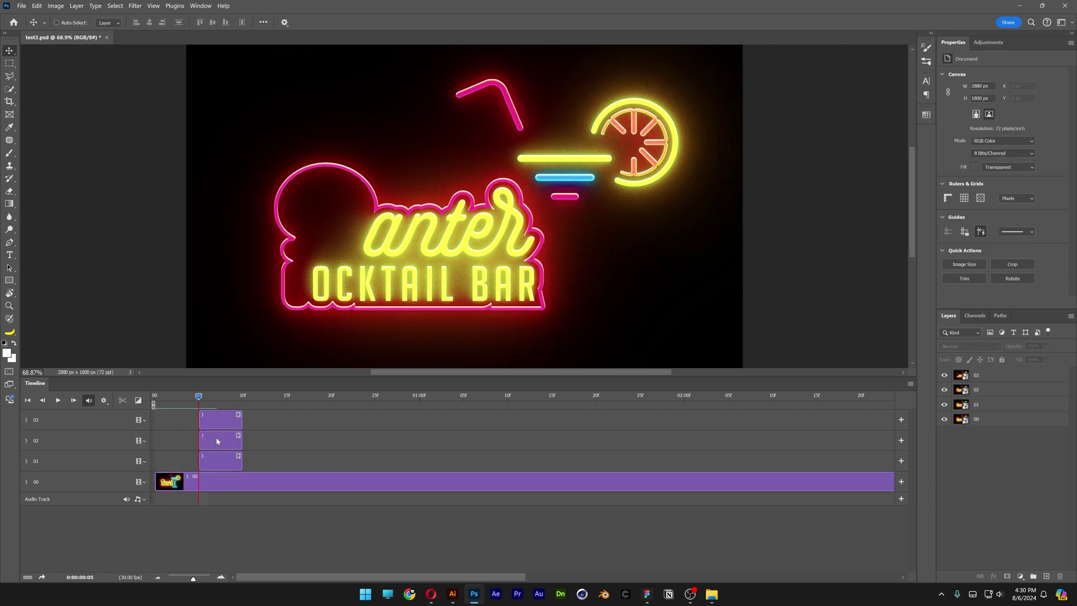
shift+click(218, 424)
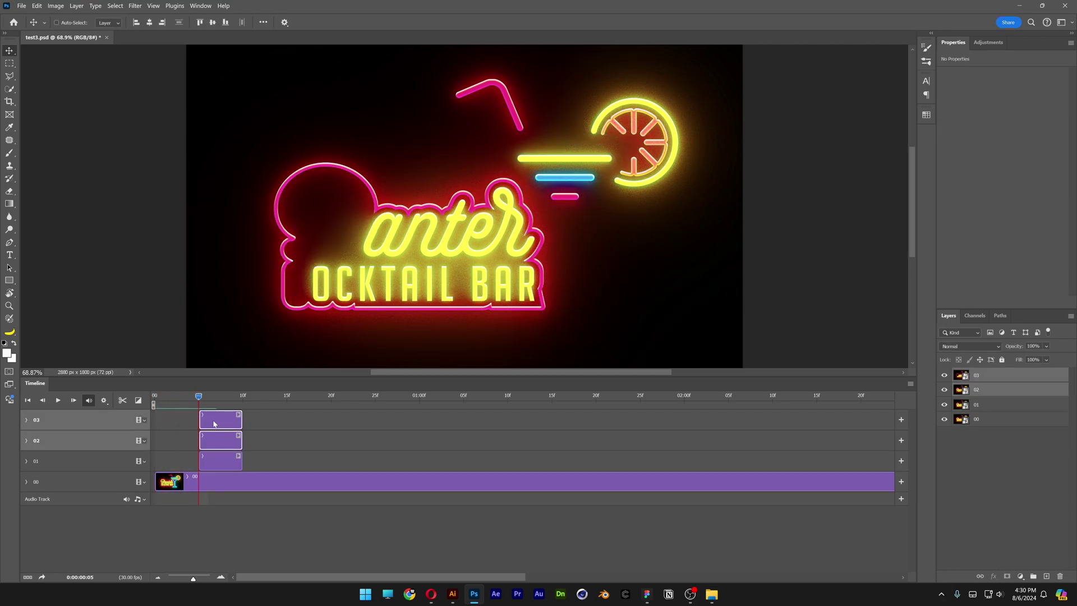
drag(214, 423, 303, 428)
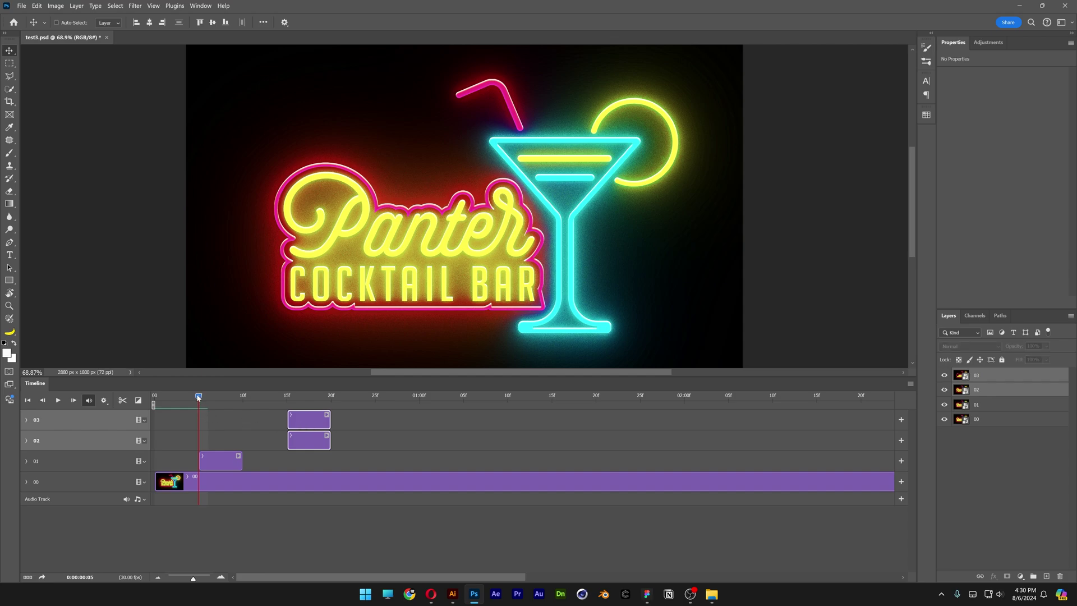
drag(198, 396, 173, 396)
drag(180, 398, 391, 426)
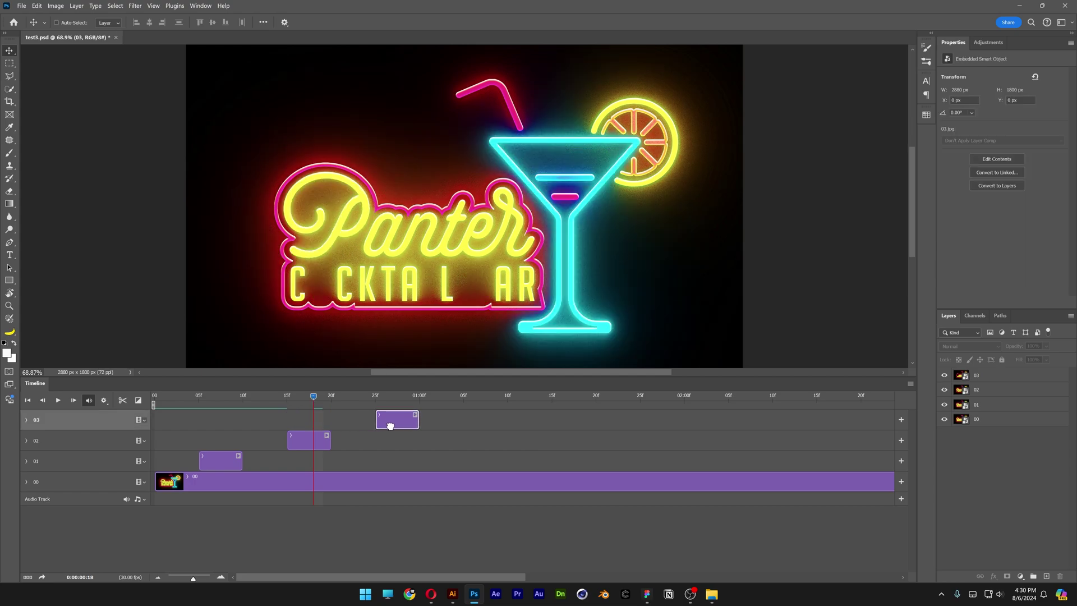
click(371, 445)
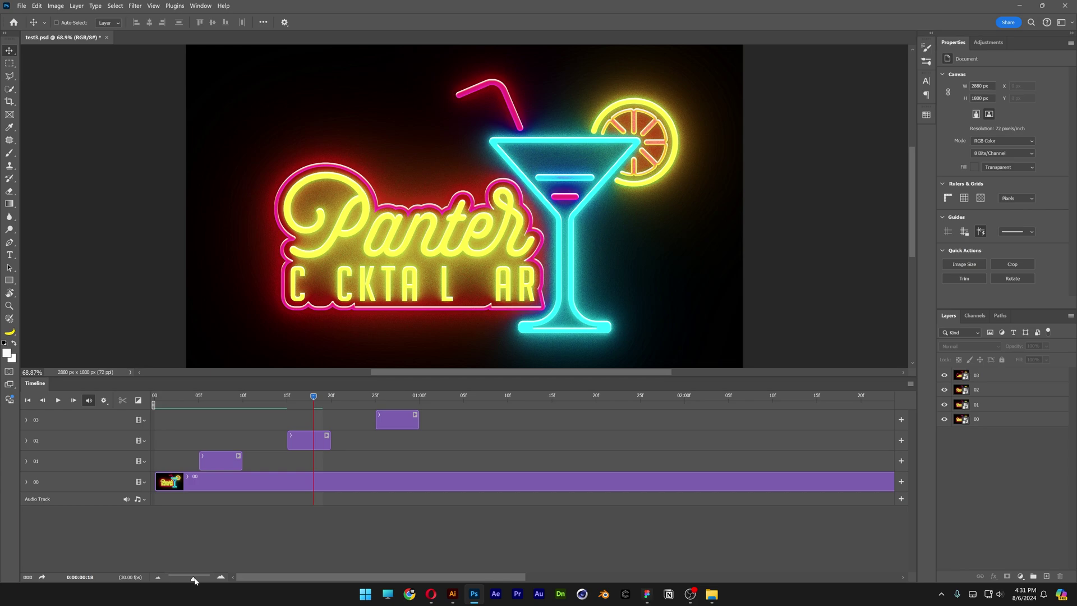
End the work area at about 01:01f and play the neon animation from frame 0
drag(194, 580, 187, 580)
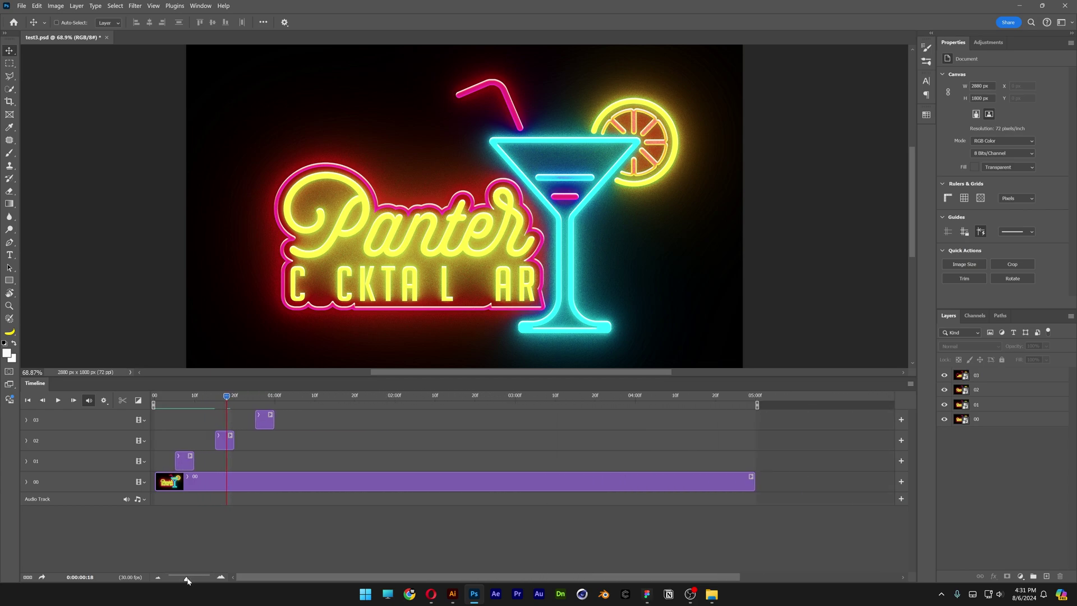
drag(841, 407, 288, 413)
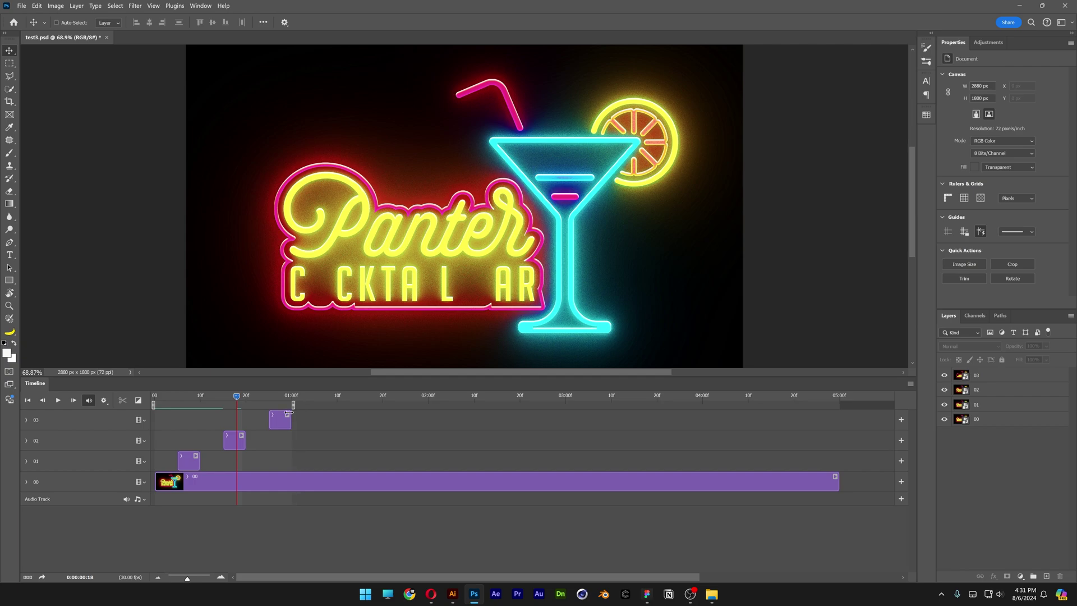
scroll(272, 513, up, 5)
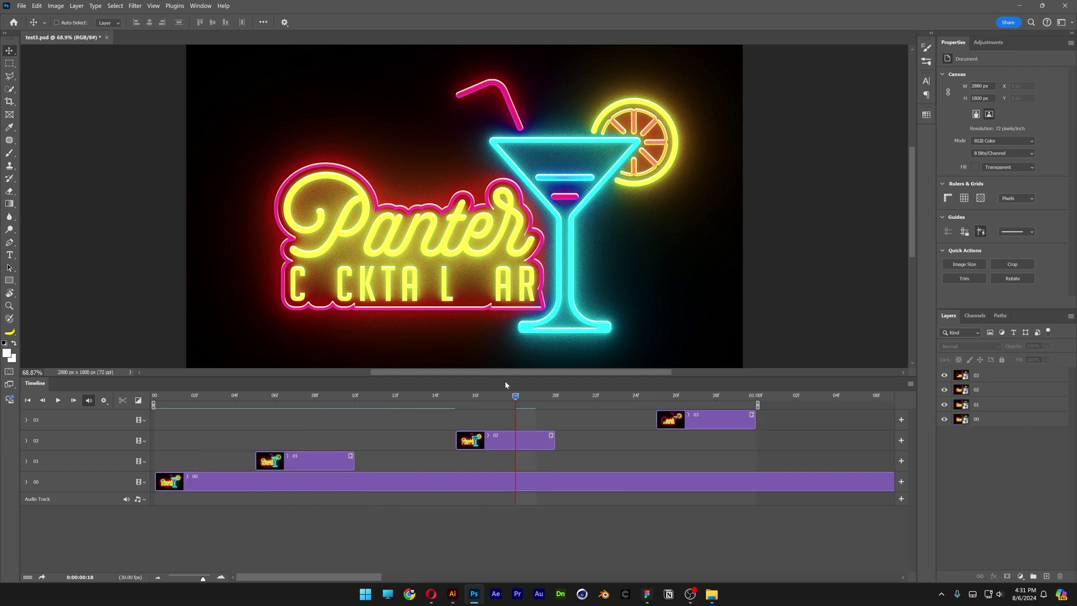
drag(487, 393, 139, 374)
key(space)
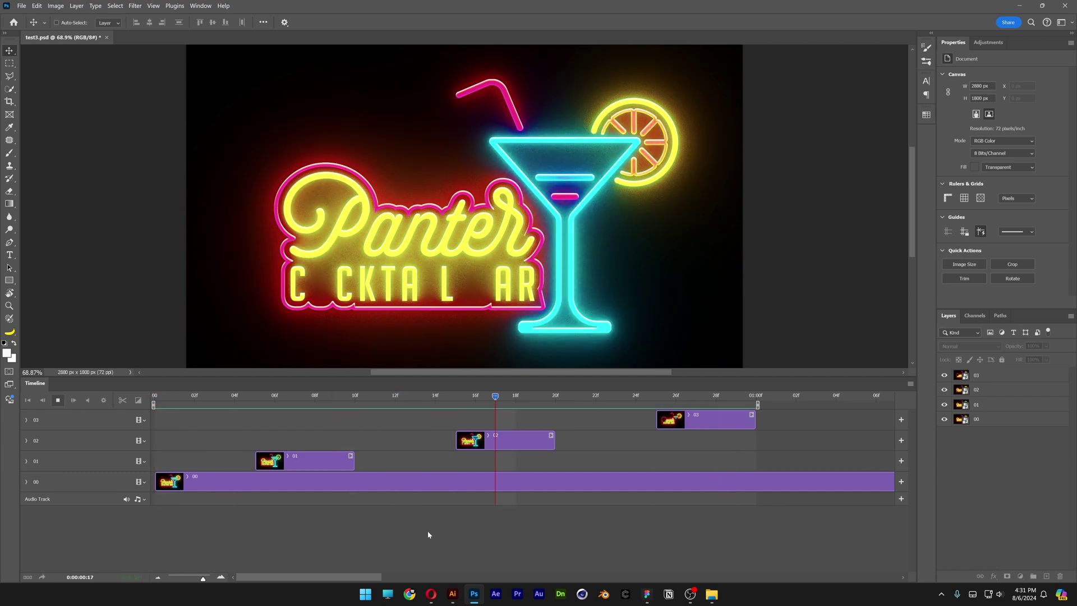